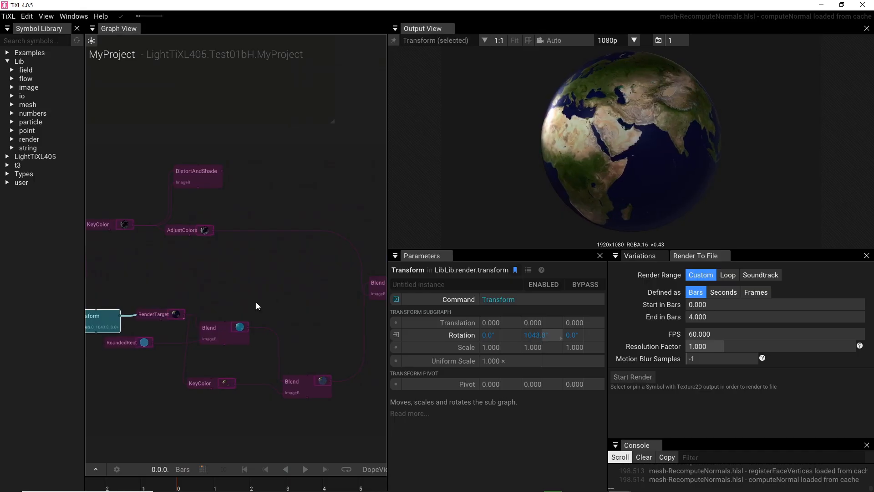
Step: Preview the output of the TransformImage node that follows the final Blend in the Earth graph
left_click_drag(227, 267, 100, 240)
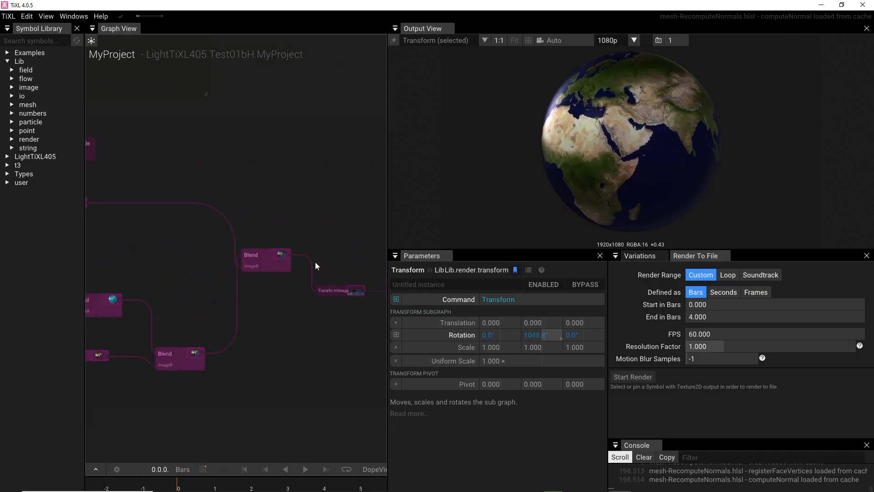
left_click(334, 289)
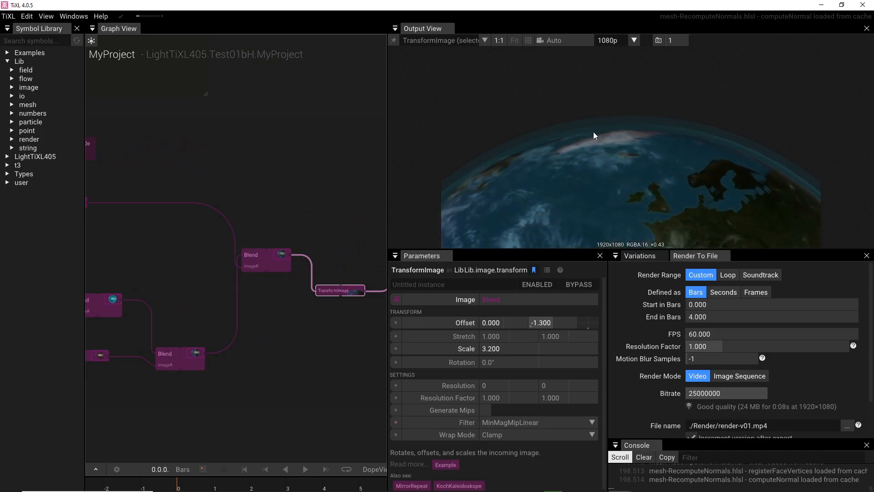
left_click_drag(248, 377, 328, 292)
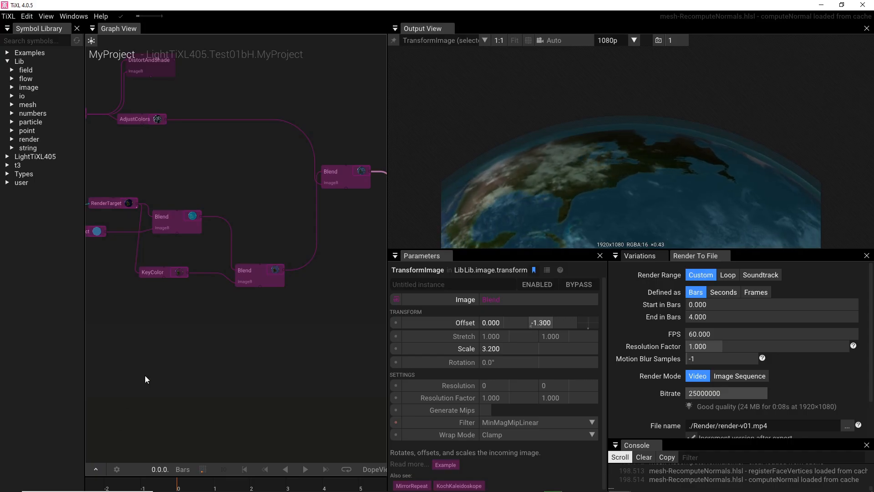
Step: Examine the Earth for TiXL node group and its neighbouring groups in the MyProject graph
scroll(149, 371, "down", 3)
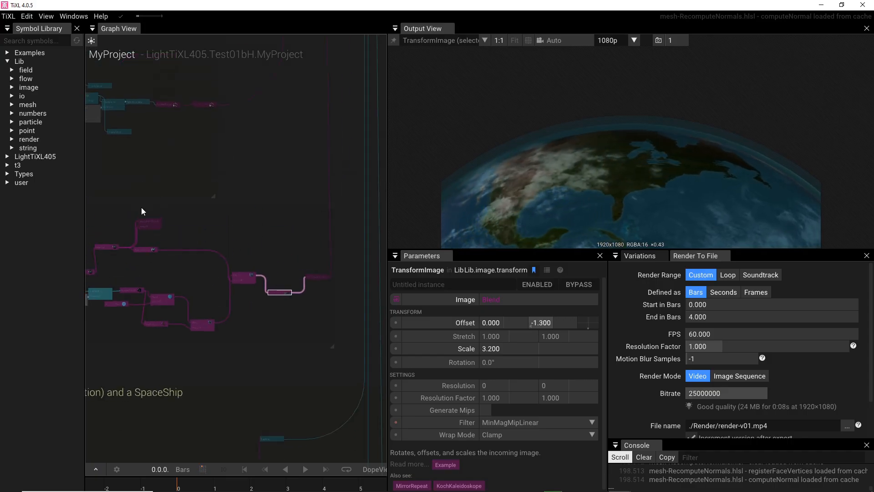
left_click_drag(141, 206, 311, 211)
scroll(231, 359, "down", 2)
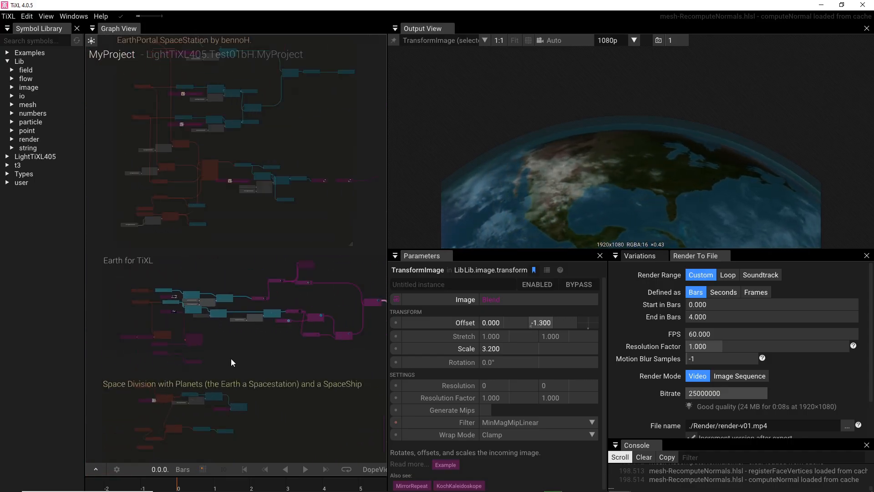
left_click_drag(133, 303, 148, 300)
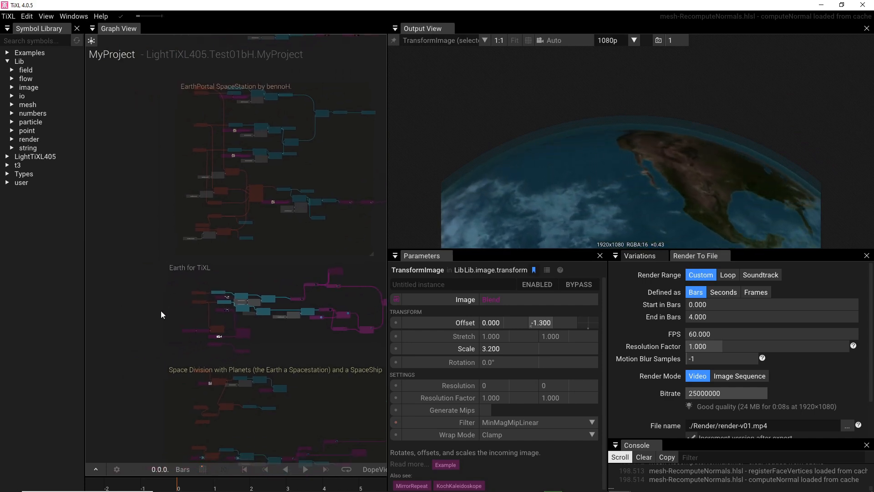
scroll(160, 310, "up", 2)
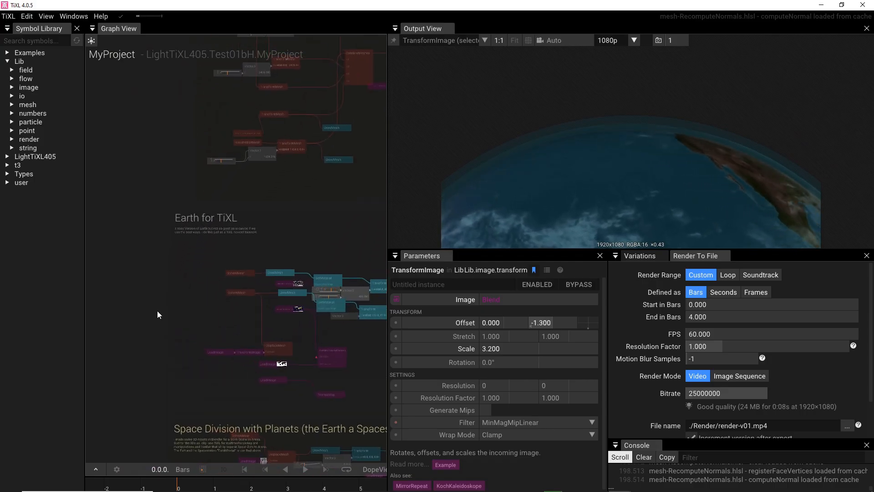
scroll(157, 311, "up", 2)
scroll(169, 288, "down", 2)
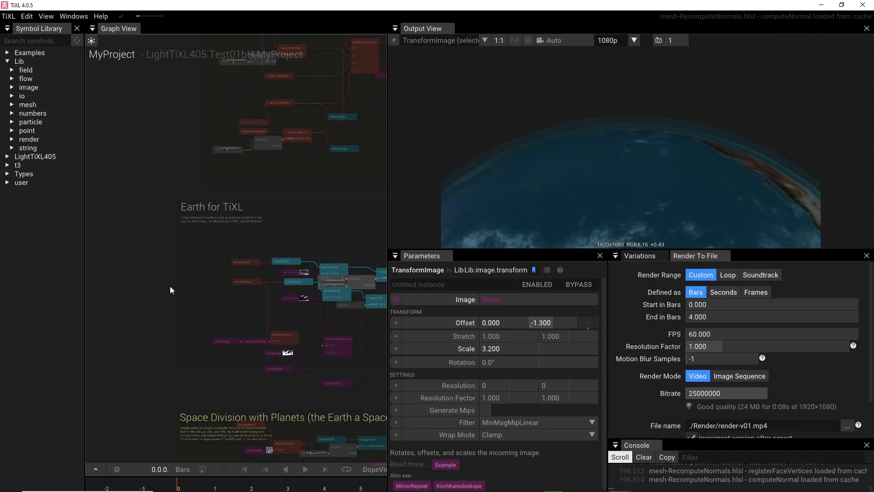
left_click_drag(170, 286, 83, 266)
scroll(137, 272, "up", 4)
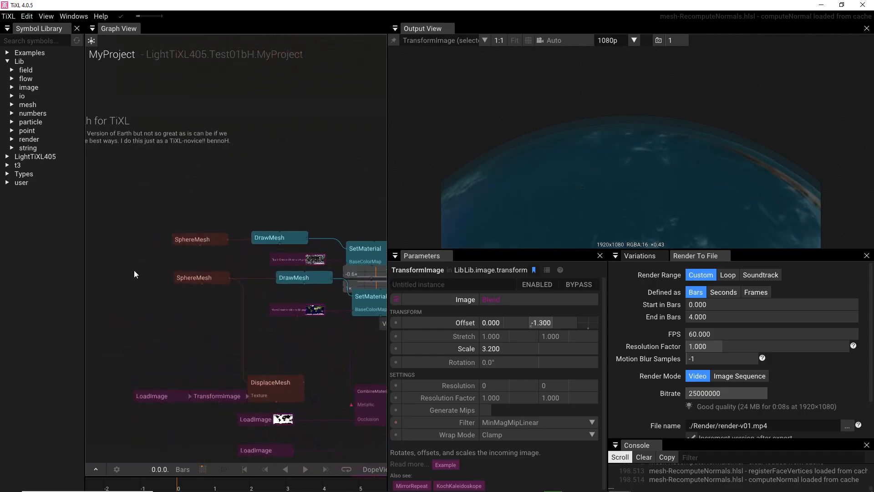
scroll(132, 269, "down", 5)
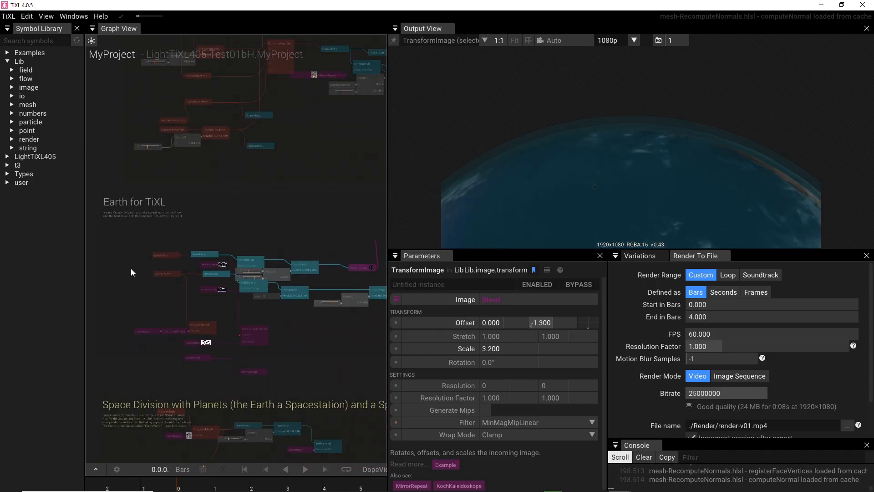
Step: Start a new project from the Project Hub and enter the name Project Earth
left_click(91, 44)
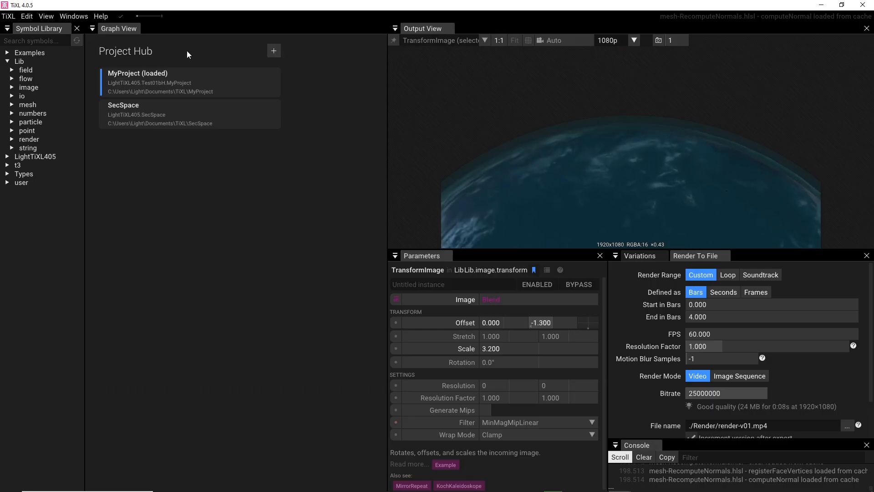
left_click(274, 50)
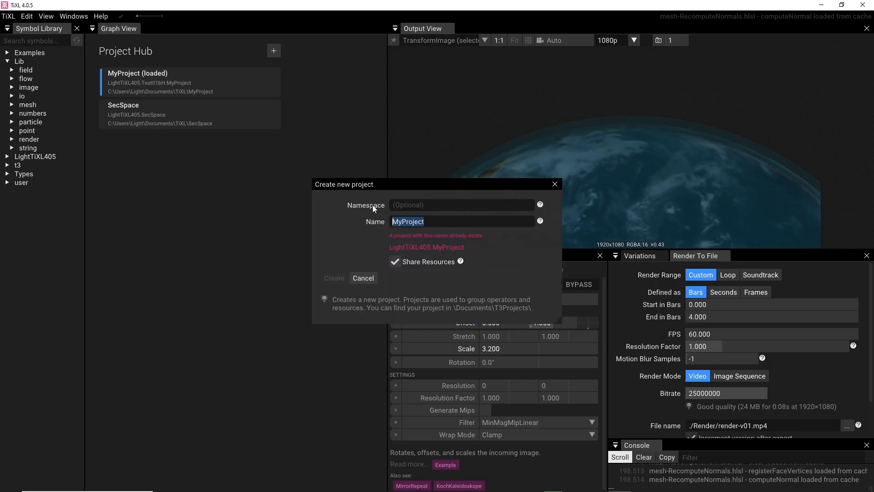
type("P")
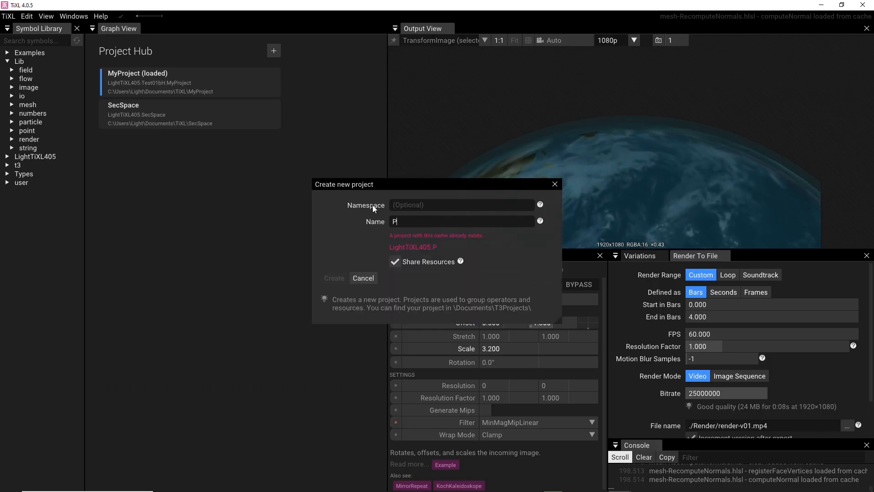
type("rojec")
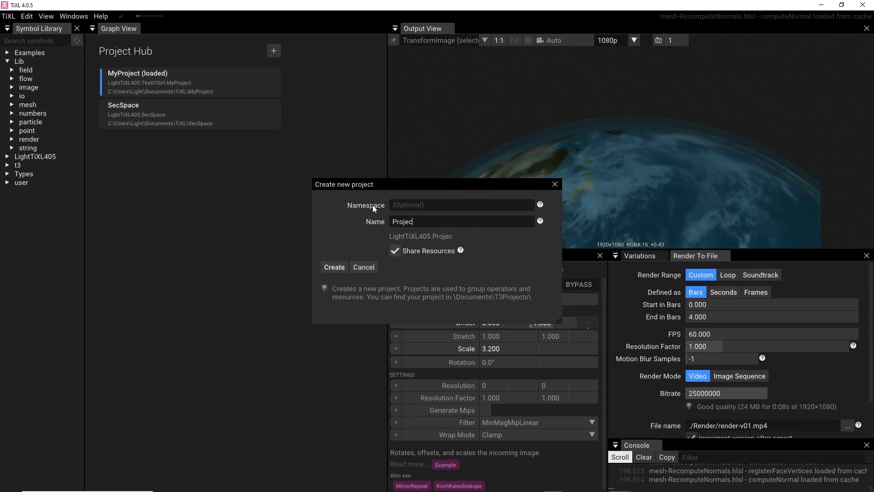
type("t We")
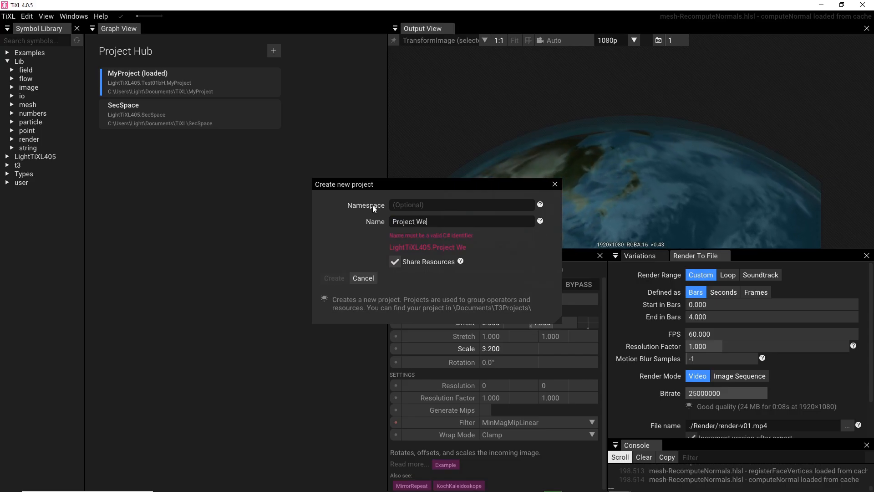
type("arth")
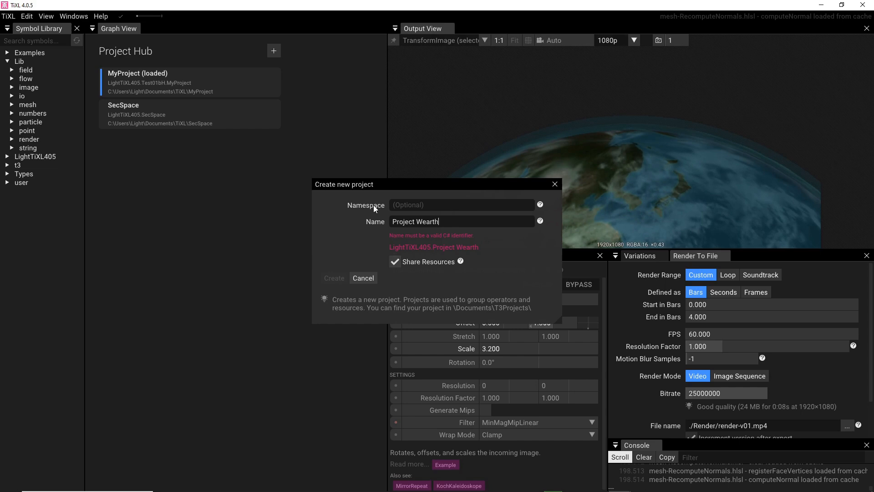
key("BackSpace")
key("BackSpace")
key("BackSpace")
key("BackSpace")
key("BackSpace")
key("BackSpace")
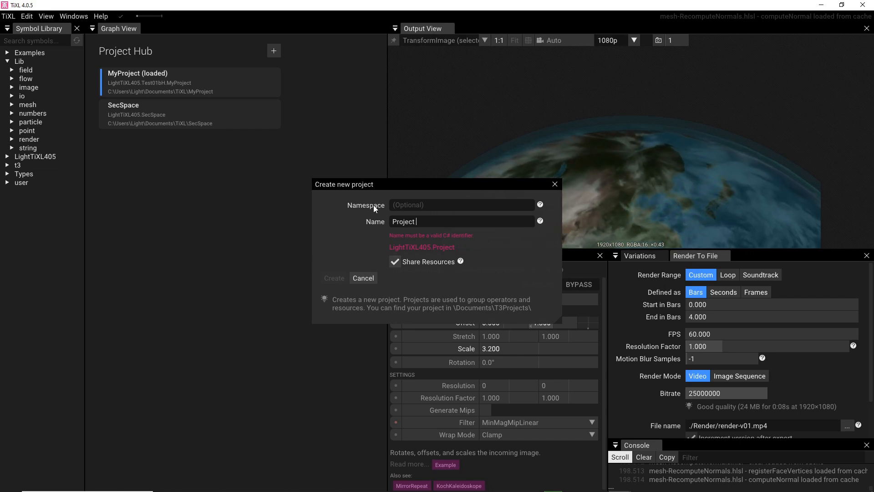
type("Earth")
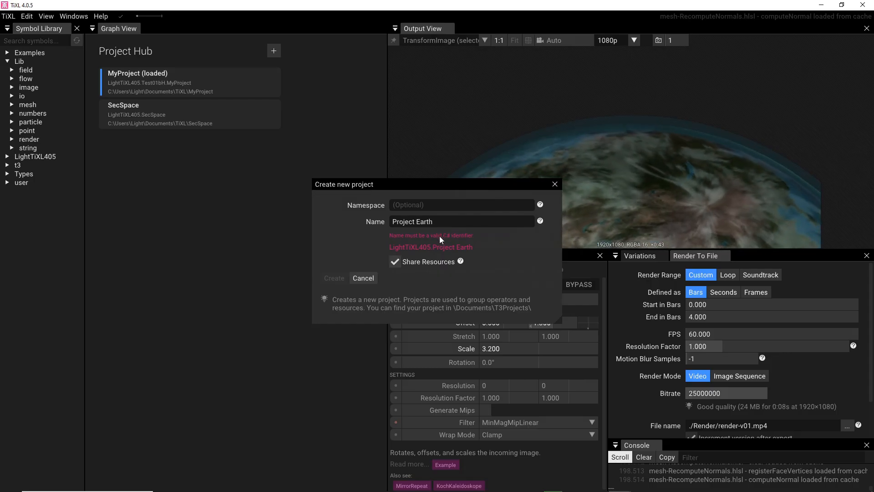
Step: Change the new project's name to ProjectEarth and close the dialog without creating the project
left_click(419, 222)
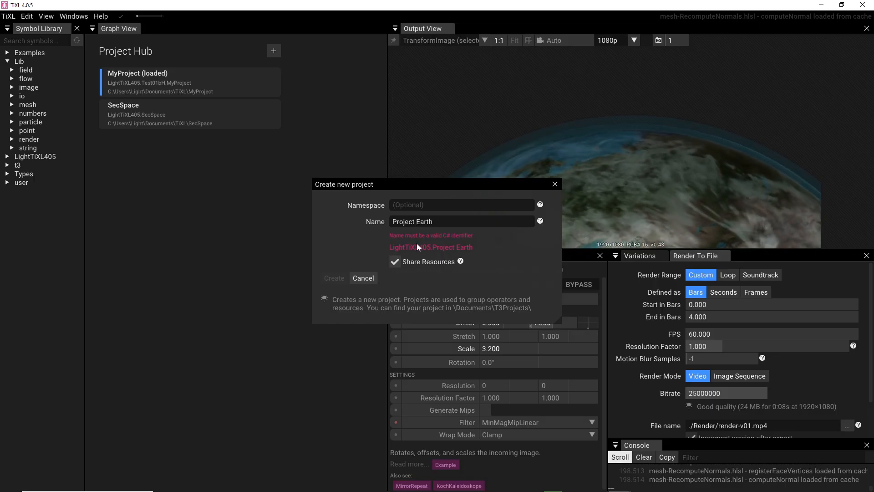
key("Left")
key("BackSpace")
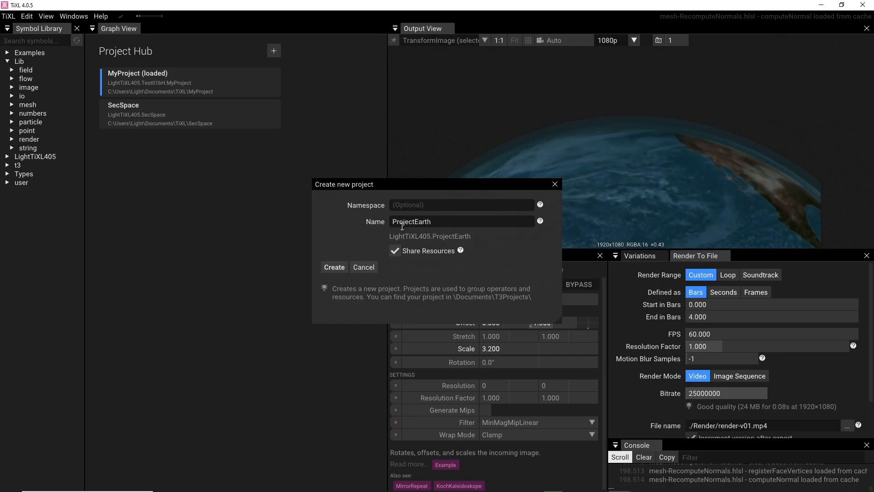
left_click(554, 186)
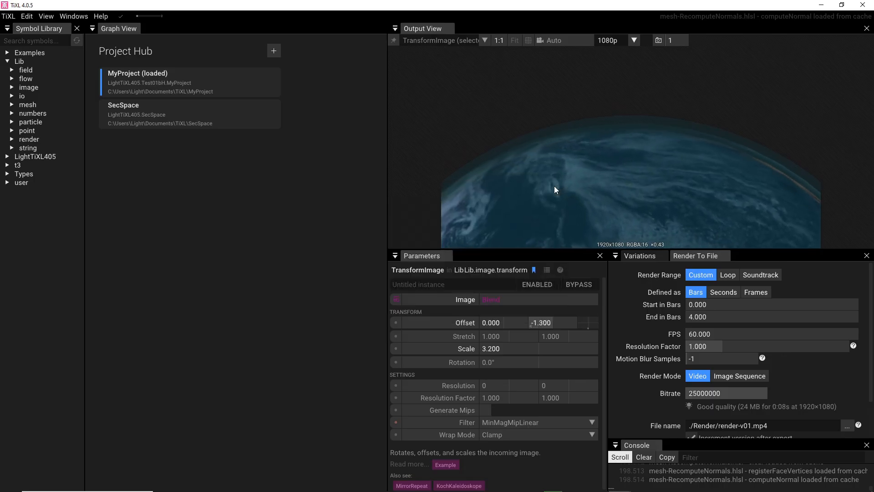
left_click_drag(743, 3, 507, 293)
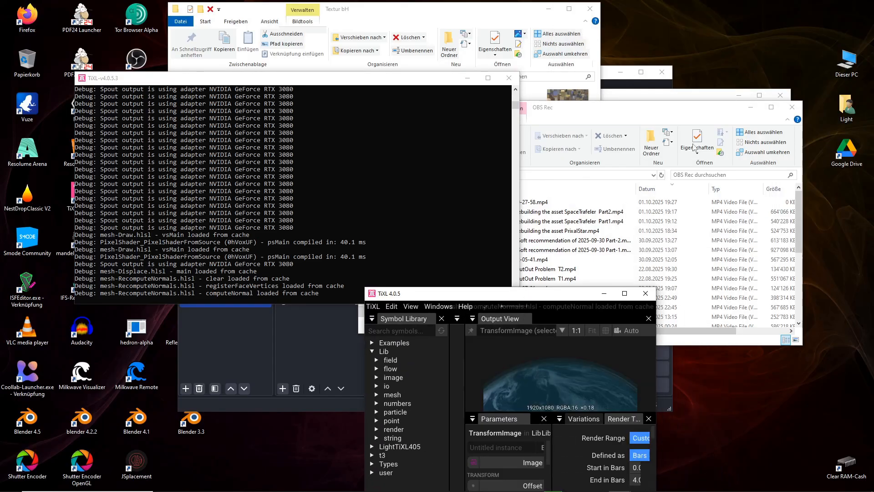
left_click(690, 109)
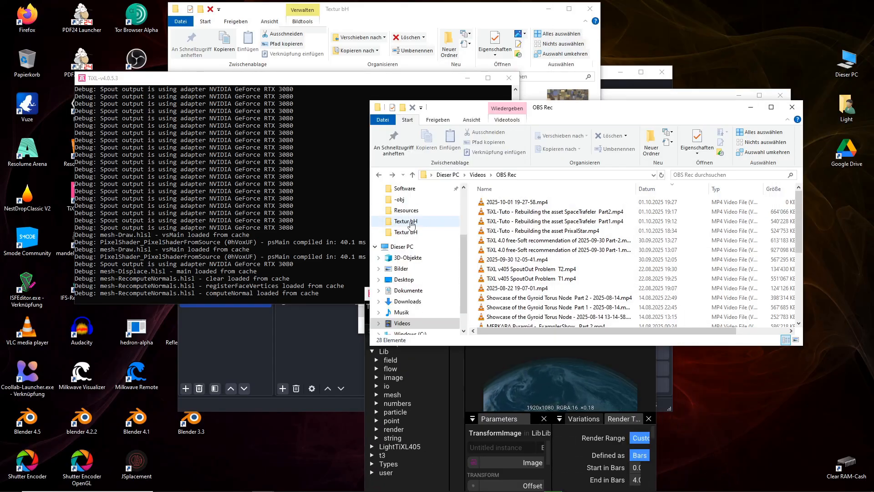
left_click(558, 362)
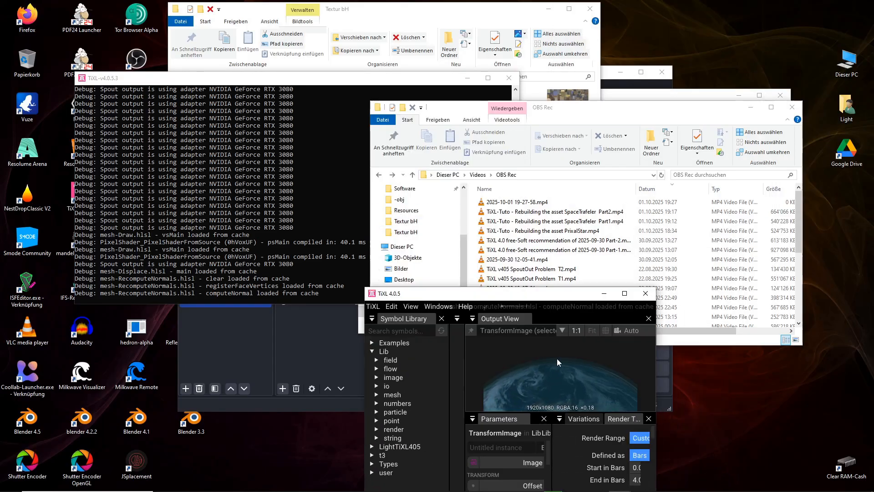
left_click(629, 295)
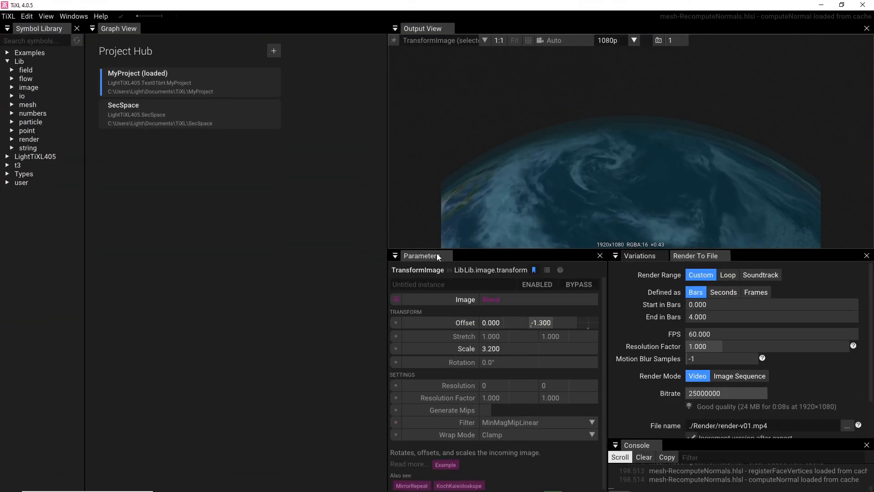
Step: Reopen MyProject from the Project Hub and examine the sphere, displacement and image nodes of the Earth group
left_click(227, 88)
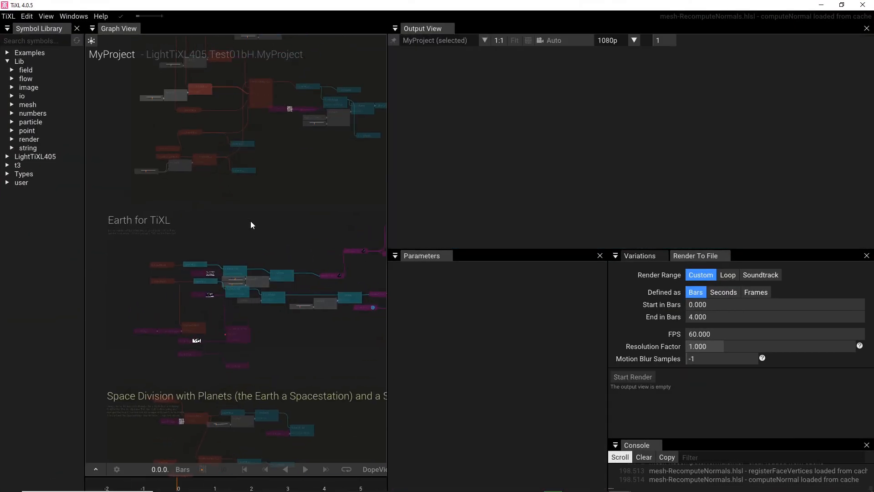
scroll(134, 311, "up", 6)
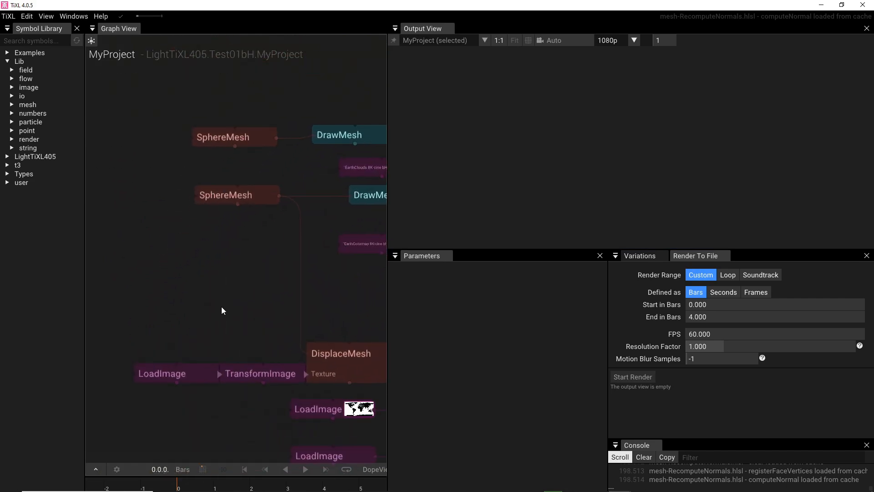
left_click_drag(221, 307, 146, 271)
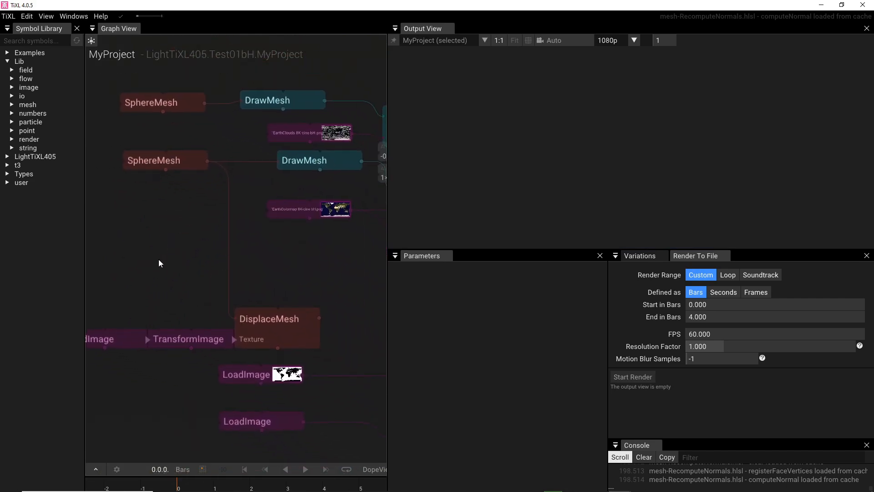
scroll(159, 260, "down", 3)
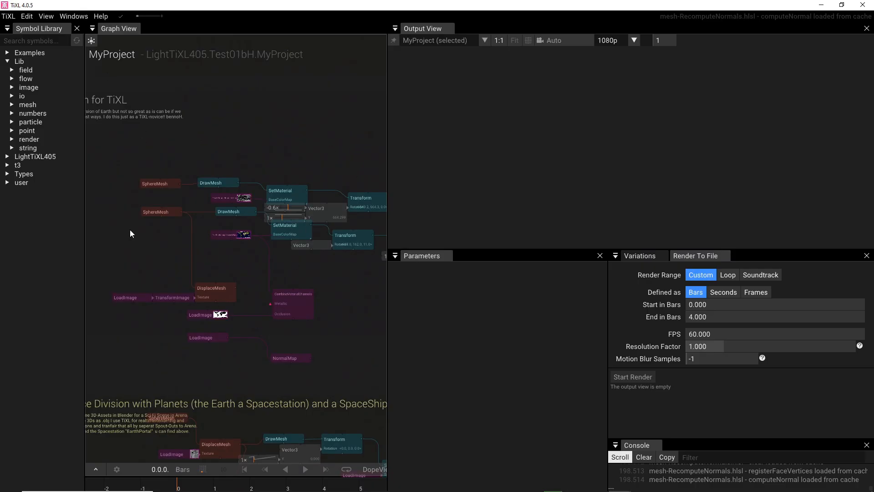
left_click_drag(138, 264, 182, 274)
scroll(184, 246, "up", 3)
scroll(184, 246, "up", 1)
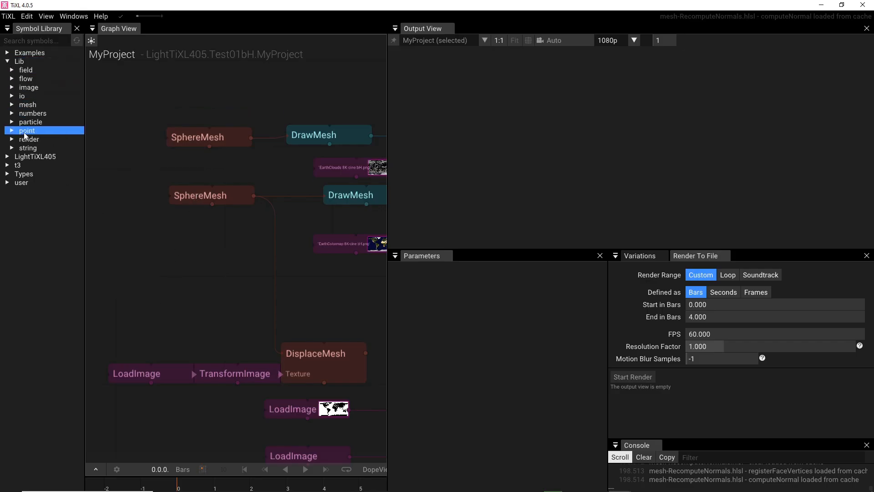
Step: Try adding a SphereMesh from the library's mesh generate group below the two existing ones, and delete it again
left_click(15, 107)
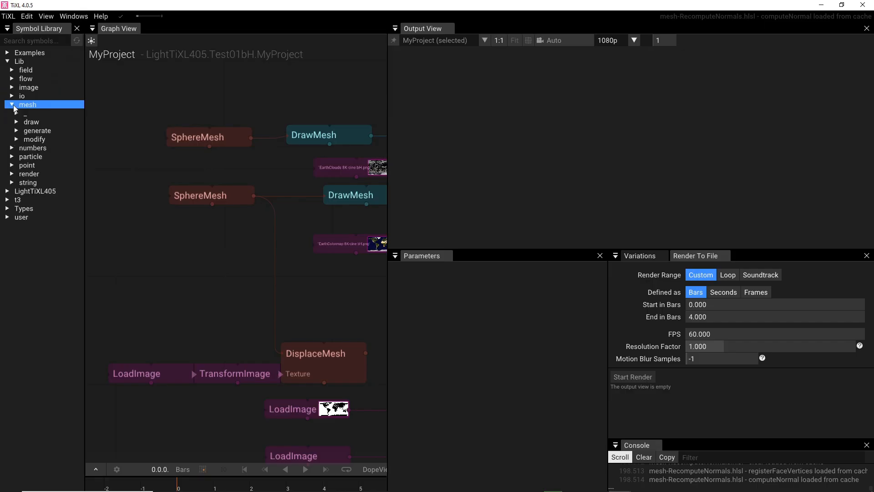
left_click(18, 132)
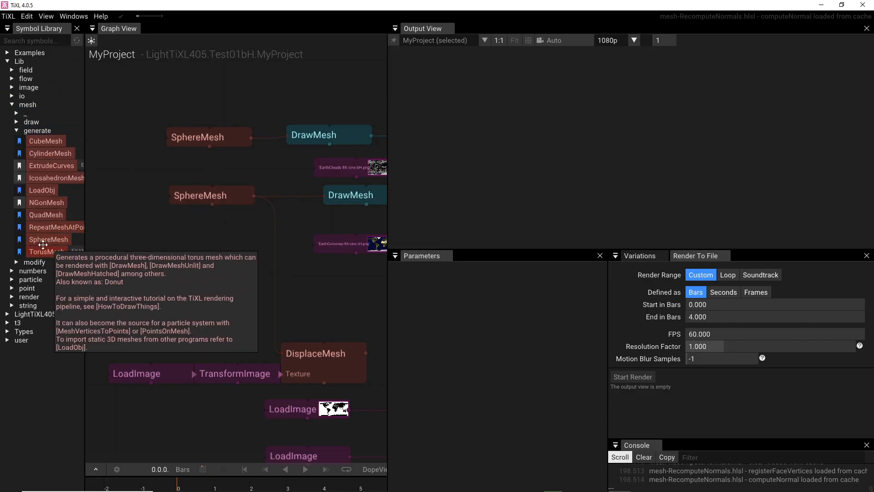
left_click_drag(42, 240, 142, 249)
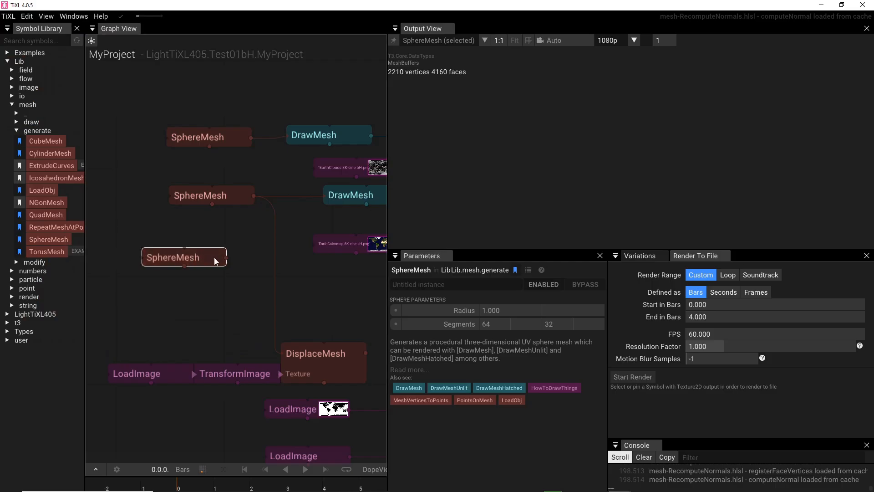
key("Delete")
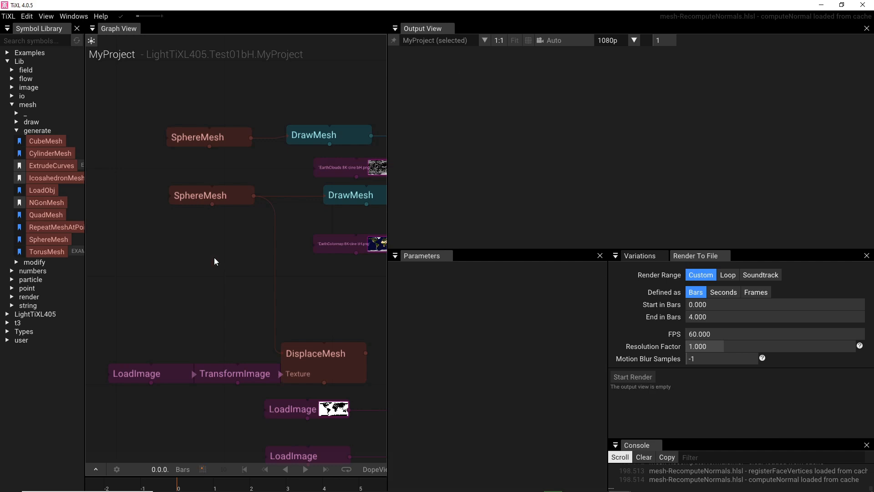
left_click(15, 107)
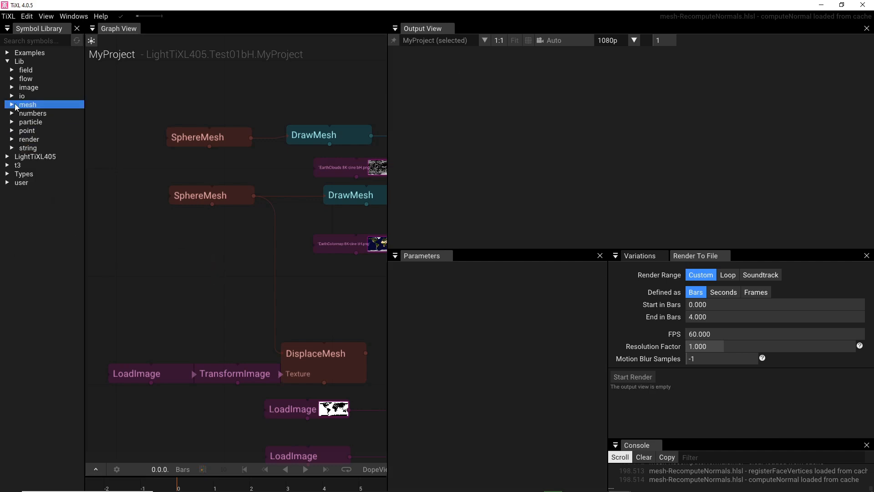
Step: Try adding a SphereMesh below the two existing ones by searching "sph" in the graph, and delete it again
left_click_drag(224, 268, 199, 270)
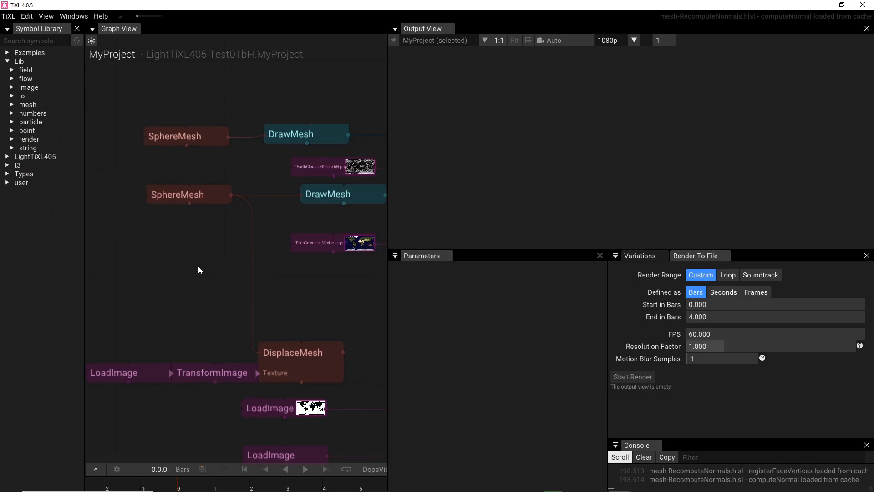
scroll(198, 265, "up", 2)
scroll(198, 266, "down", 2)
double_click(190, 253)
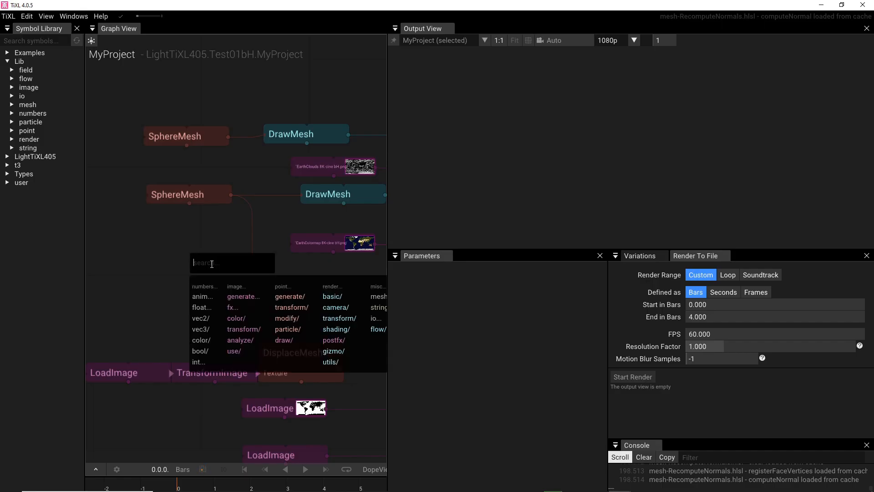
type("sp")
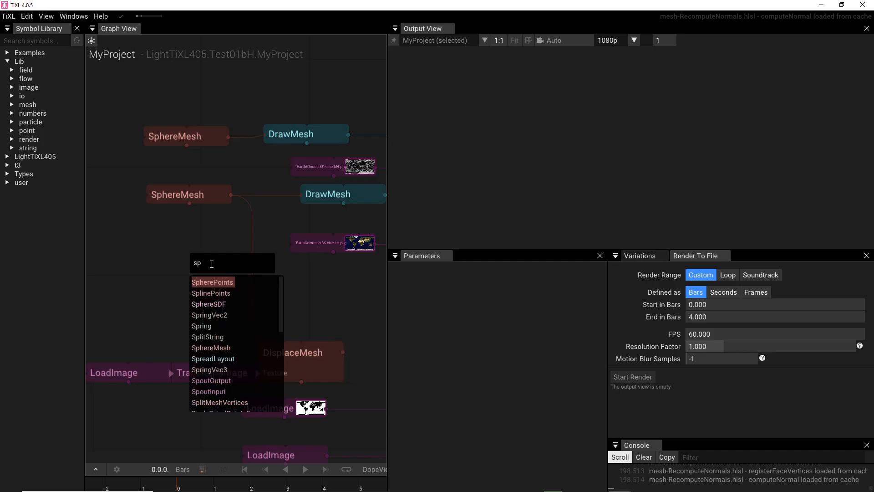
type("h")
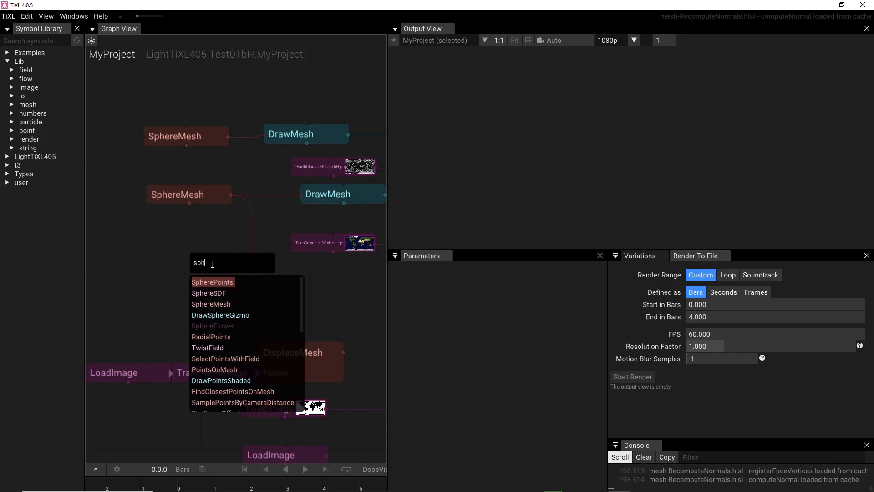
left_click(216, 304)
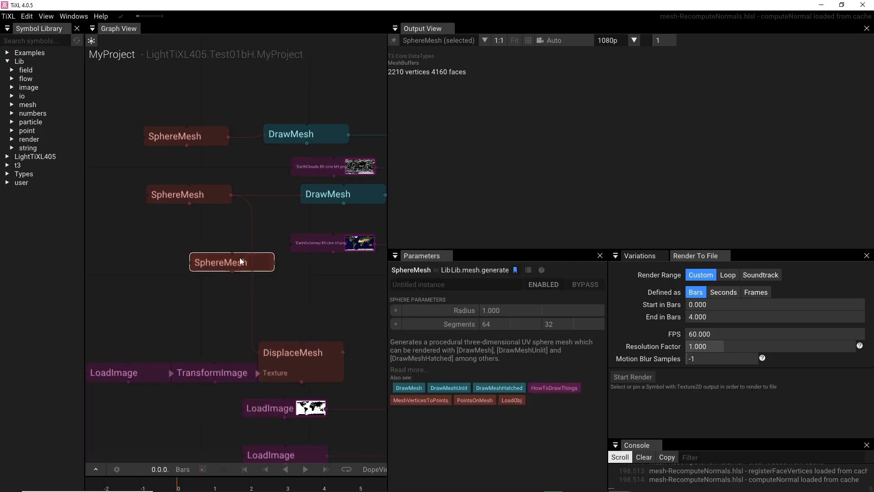
left_click_drag(245, 266, 192, 237)
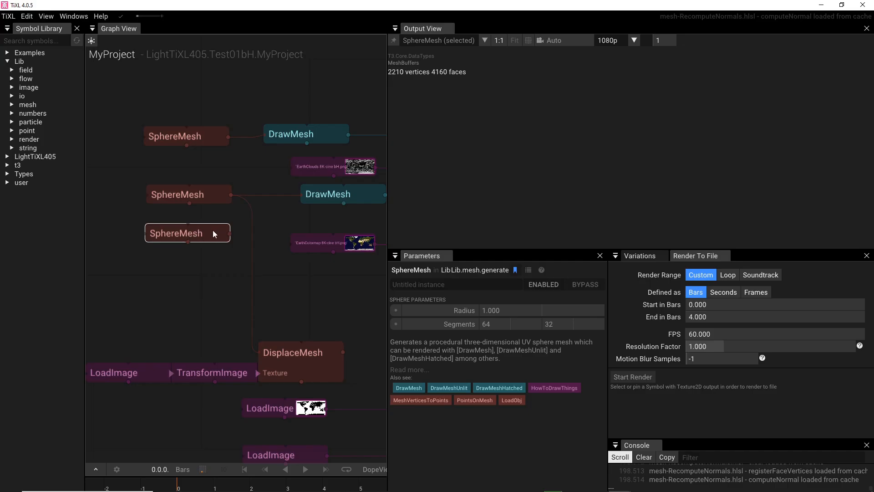
left_click_drag(213, 233, 202, 237)
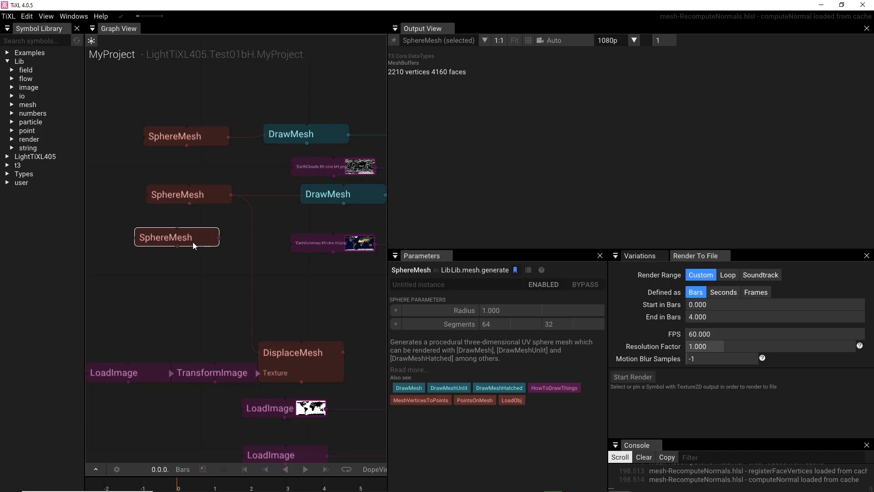
key("Delete")
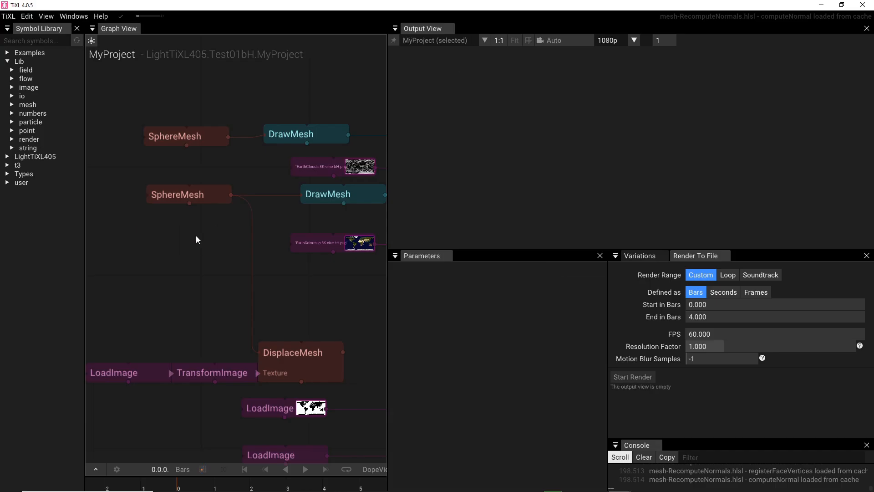
Step: Examine the two SphereMesh nodes and the lower DrawMesh node of the Earth group
scroll(196, 236, "down", 5)
scroll(195, 236, "down", 5)
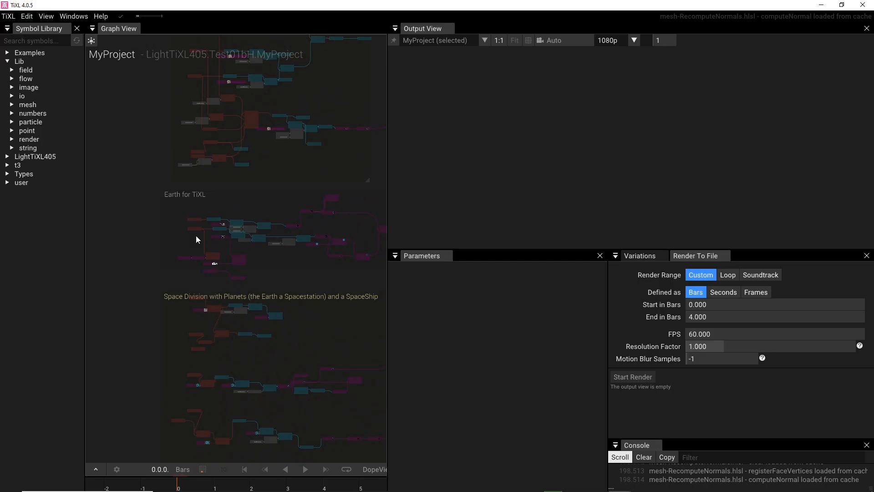
scroll(196, 236, "up", 3)
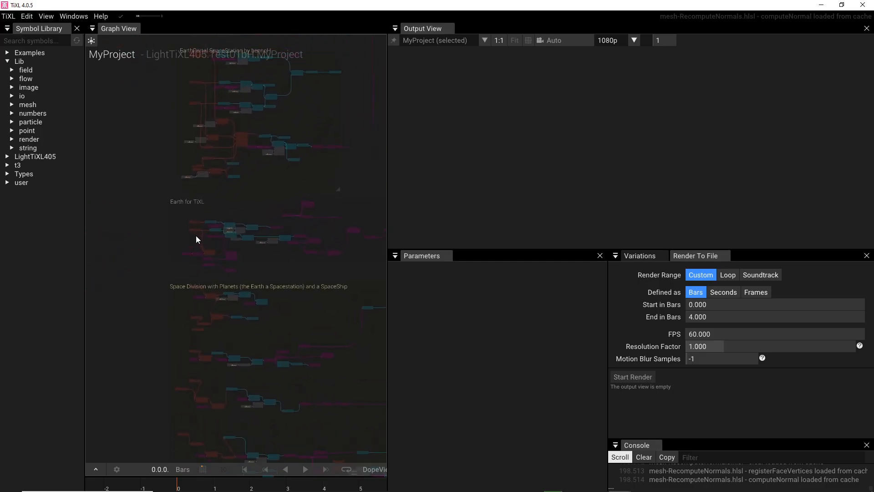
scroll(196, 238, "up", 6)
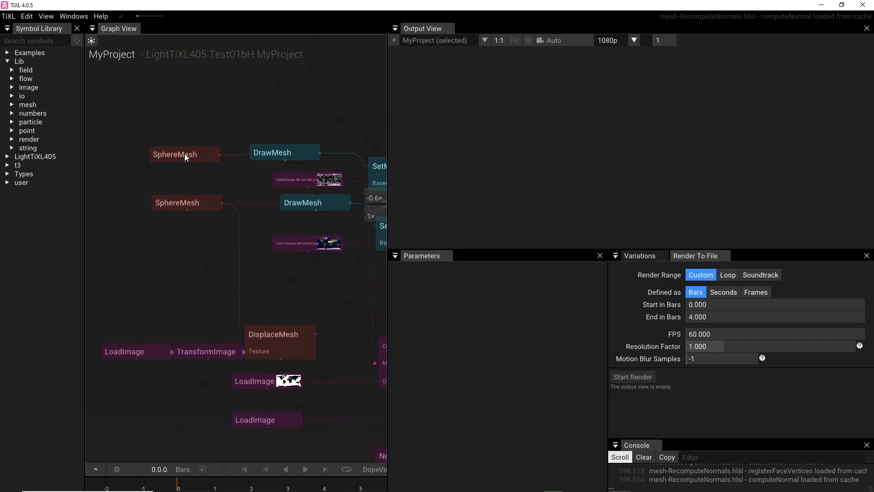
left_click(185, 154)
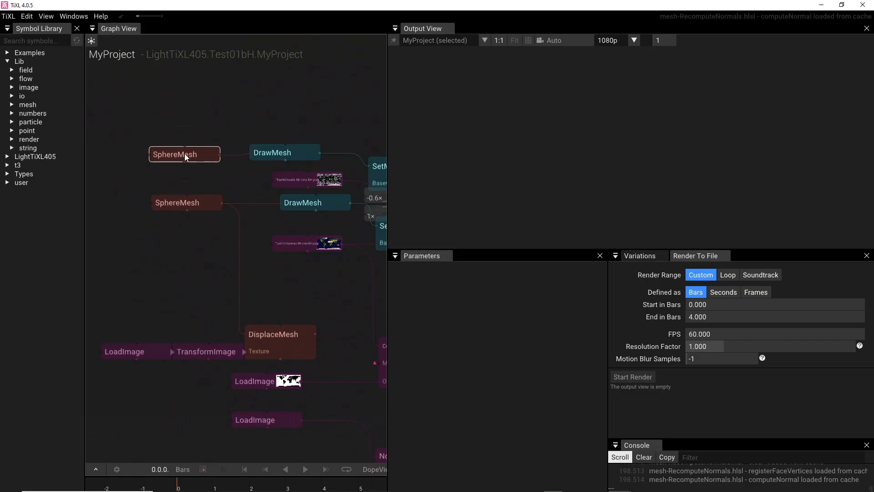
left_click(209, 203)
left_click_drag(207, 265, 162, 244)
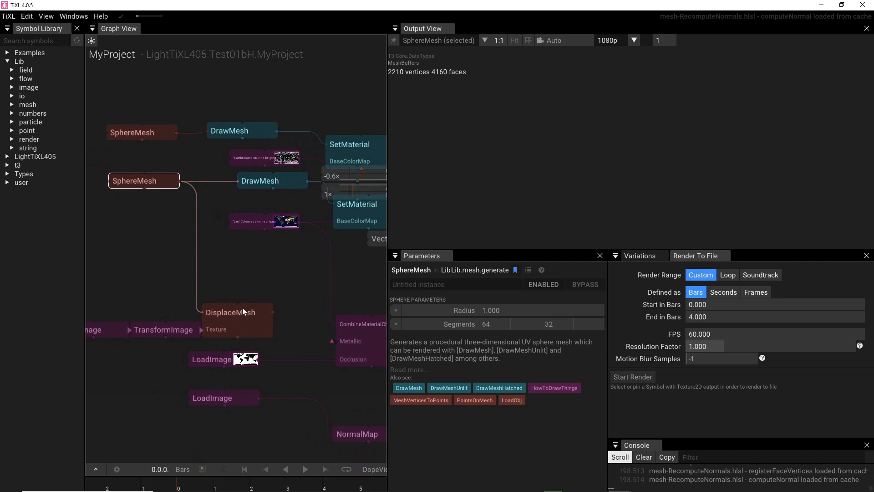
left_click(256, 182)
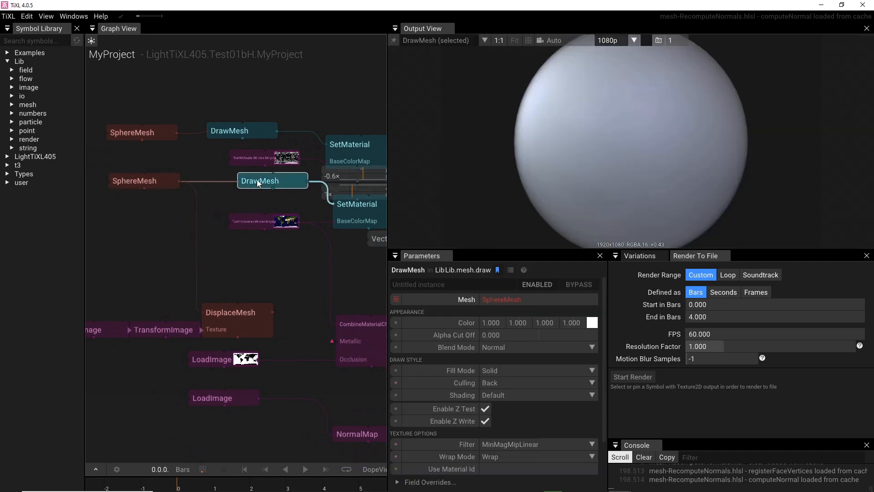
Step: Try branching a new DrawMesh node from the lower SphereMesh's output, and delete it again
left_click_drag(180, 181, 226, 204)
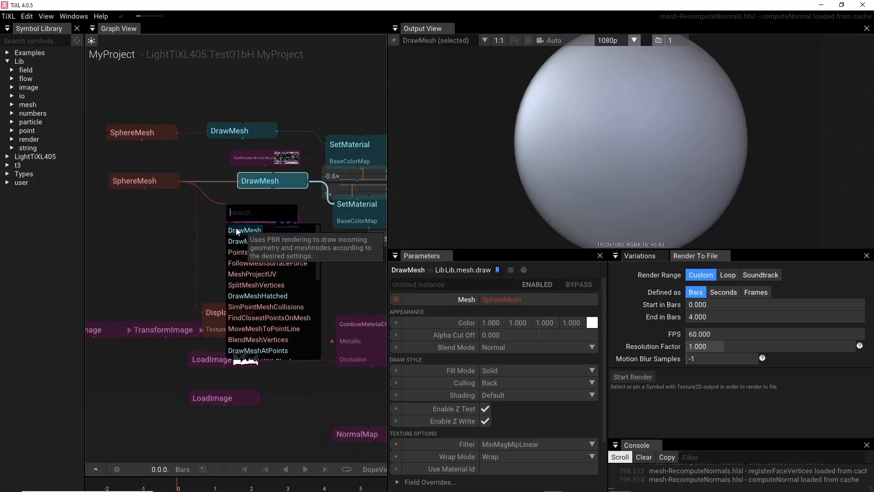
left_click(147, 218)
left_click_drag(179, 181, 222, 253)
scroll(181, 205, "up", 3)
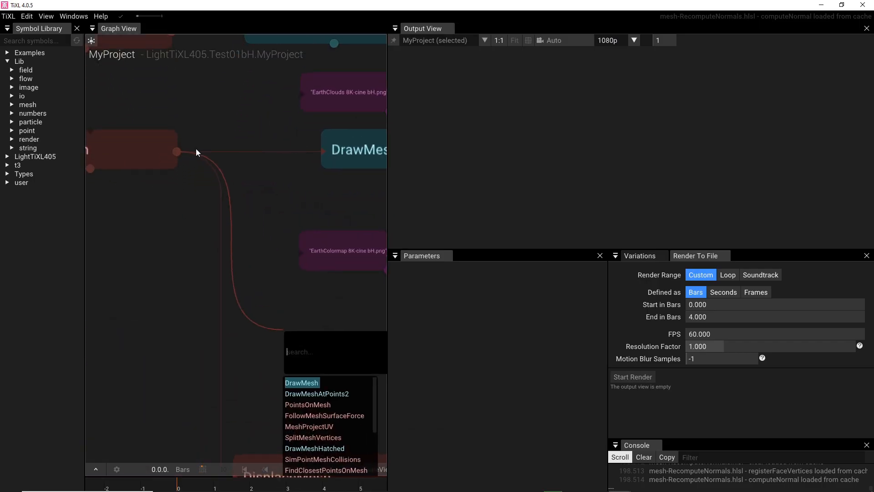
left_click(241, 201)
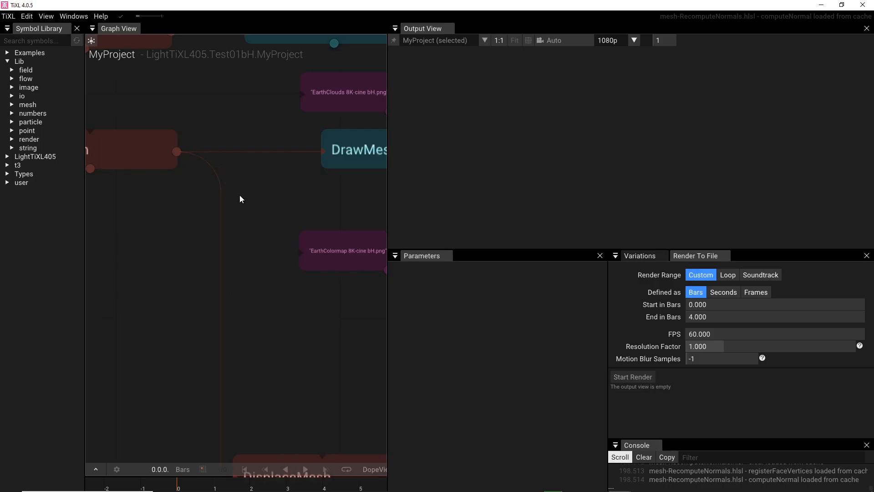
left_click_drag(178, 151, 282, 283)
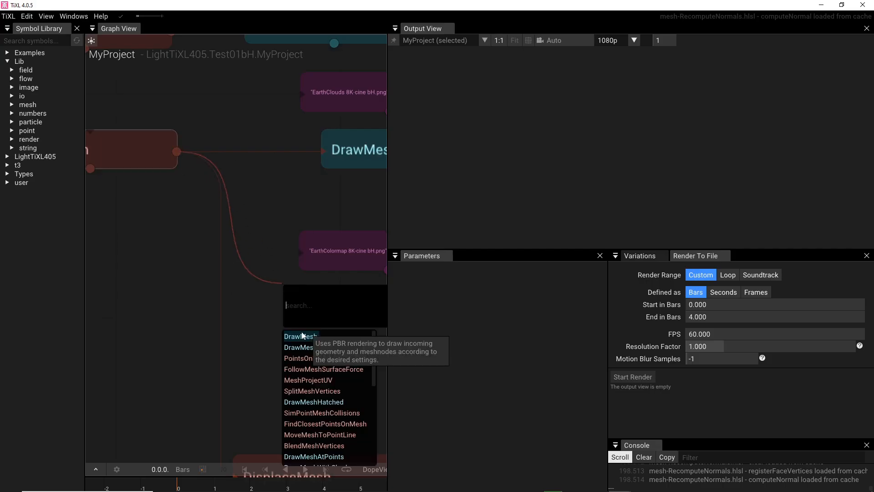
key("Return")
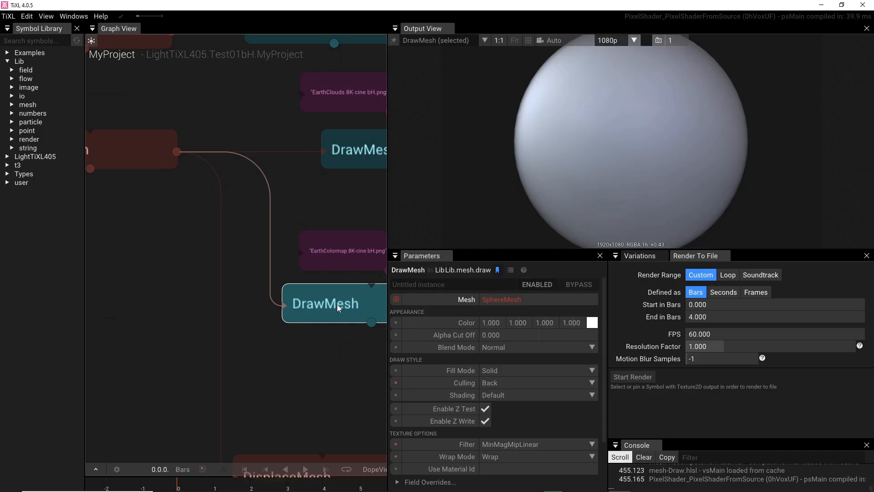
key("Delete")
Step: Branch a new SetMaterial node from the lower DrawMesh's output and place it below the existing SetMaterial and Vector3 nodes
left_click_drag(311, 210, 202, 237)
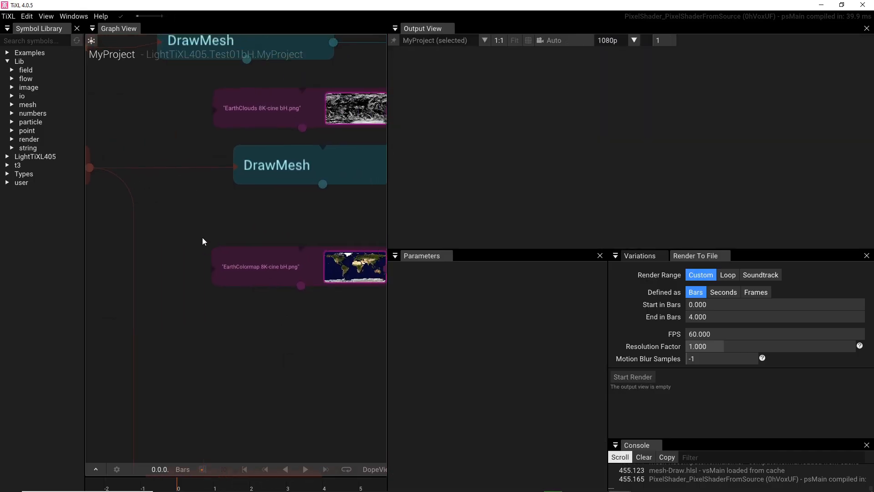
left_click(257, 181)
left_click_drag(339, 250, 187, 253)
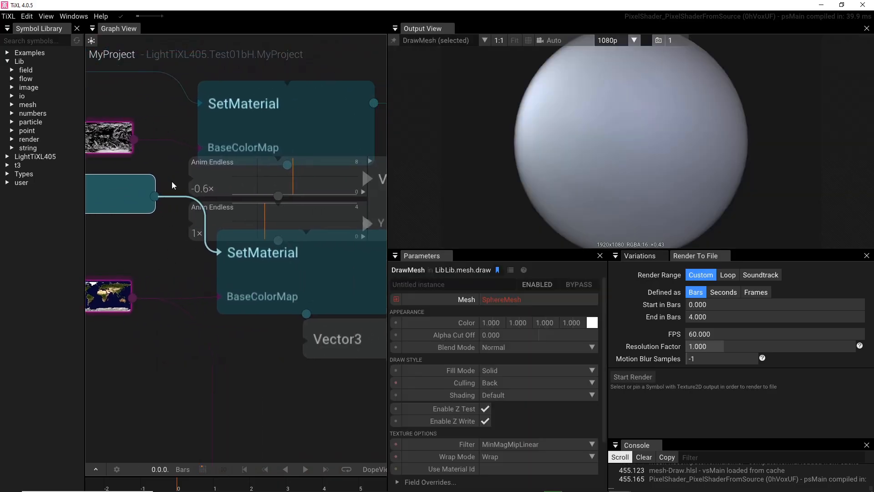
left_click_drag(156, 196, 194, 277)
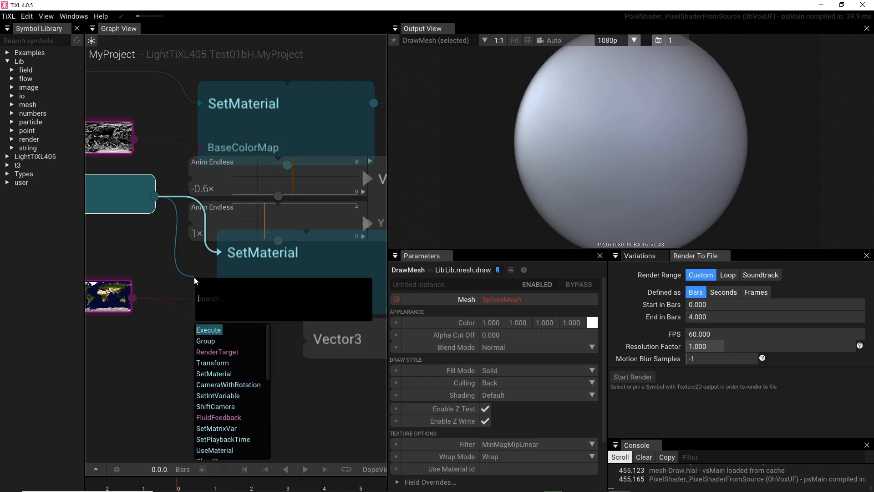
left_click(162, 248)
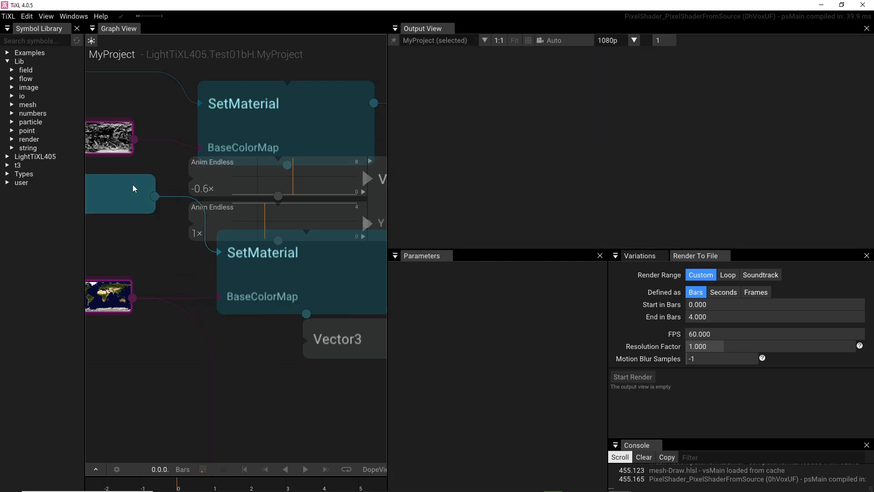
left_click_drag(155, 197, 190, 272)
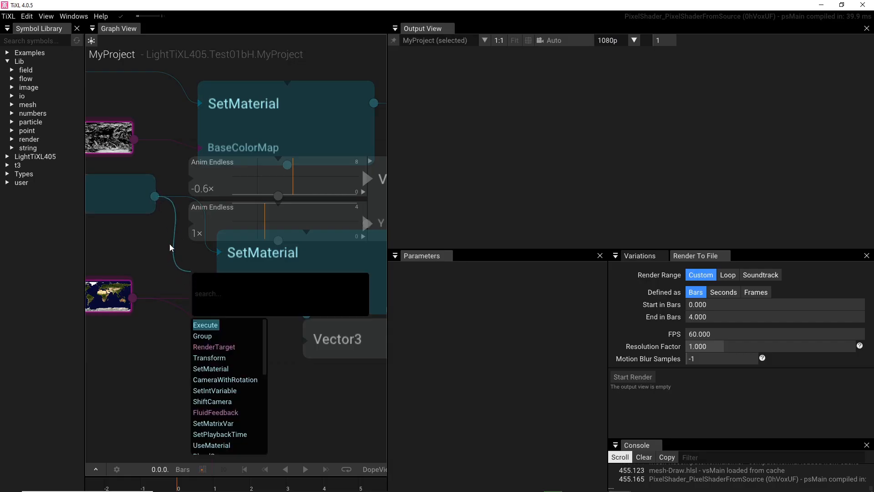
left_click(209, 368)
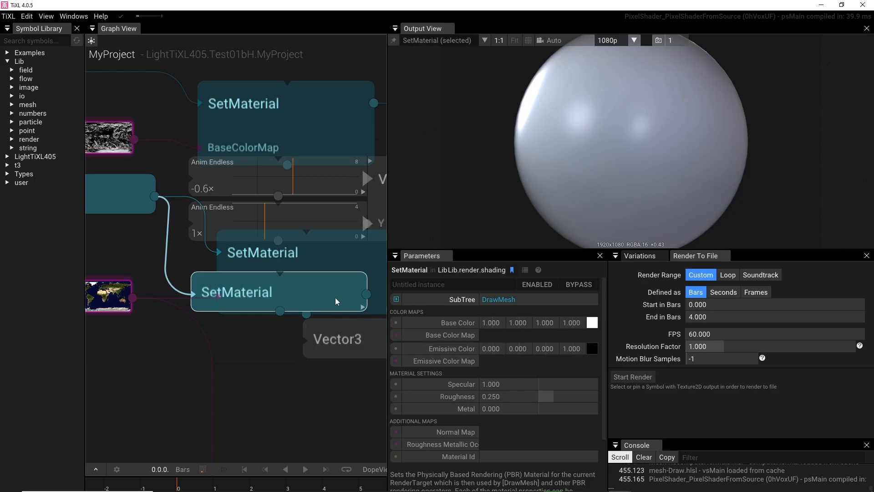
left_click_drag(309, 282, 326, 403)
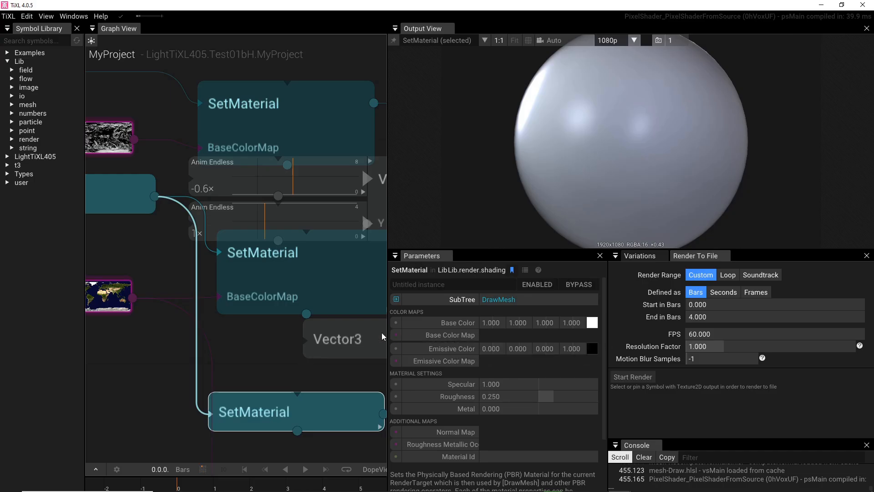
Step: Expose the new SetMaterial's BaseColorMap input and attach a LoadImage node to it
left_click(399, 337)
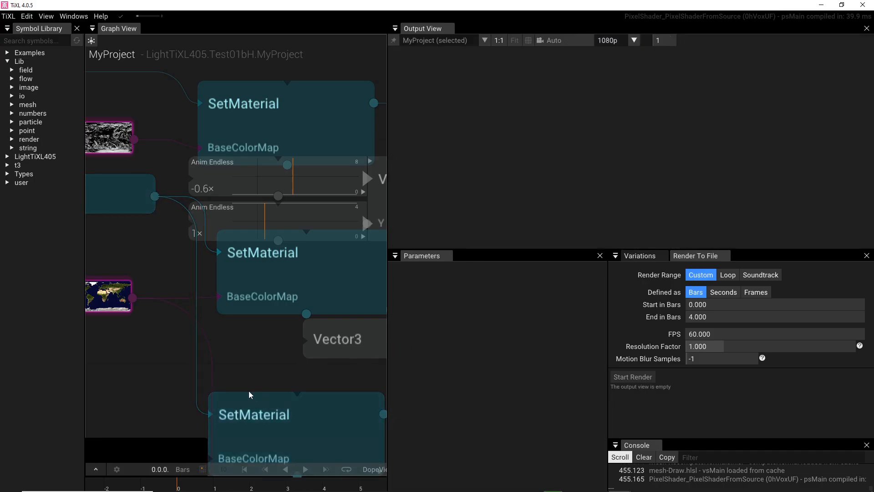
left_click_drag(274, 373, 405, 274)
left_click_drag(295, 279, 295, 116)
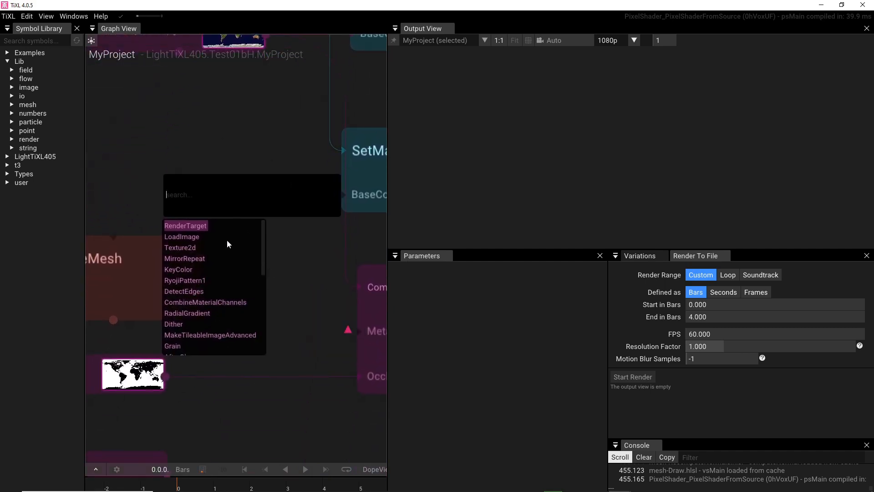
left_click(181, 240)
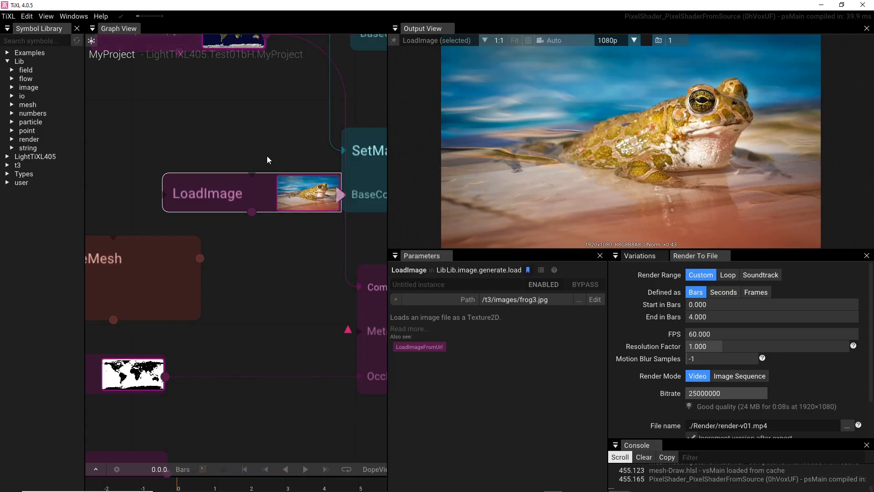
Step: Shrink the TiXL window, switch to File Explorer and open "8K-cine Earth images and texturs bH" inside free Assets' Textur bH folder
double_click(340, 7)
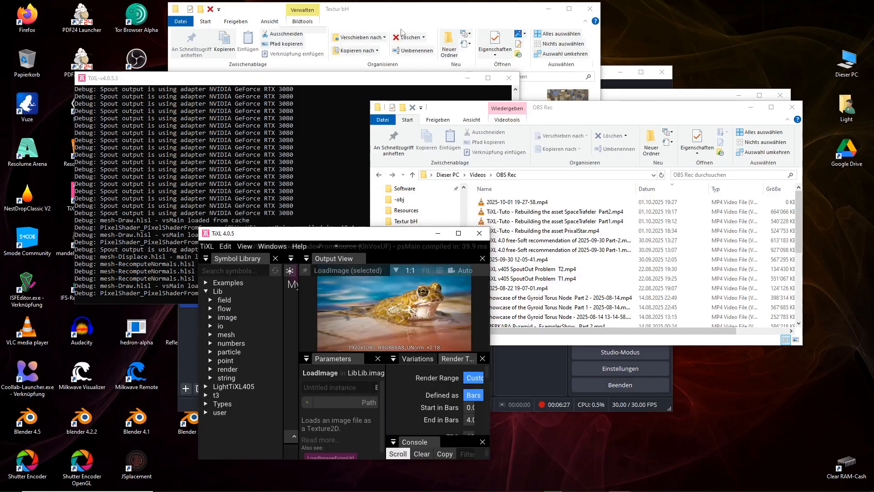
left_click(409, 24)
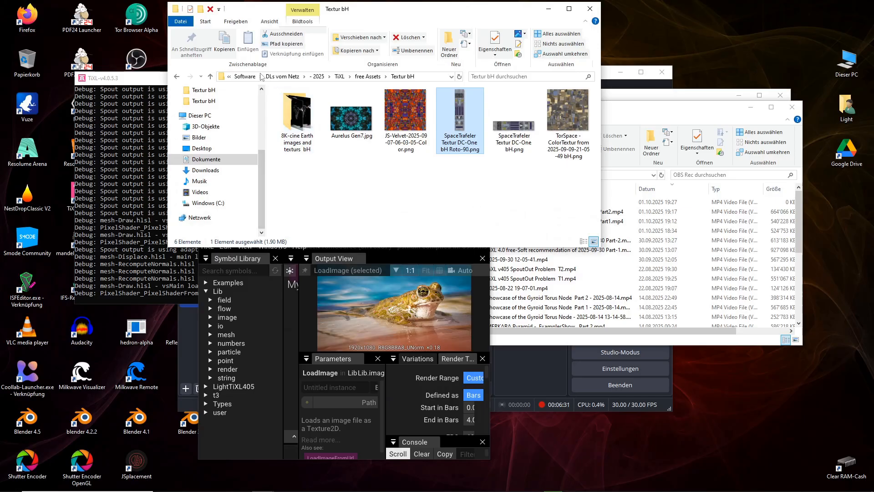
left_click(210, 76)
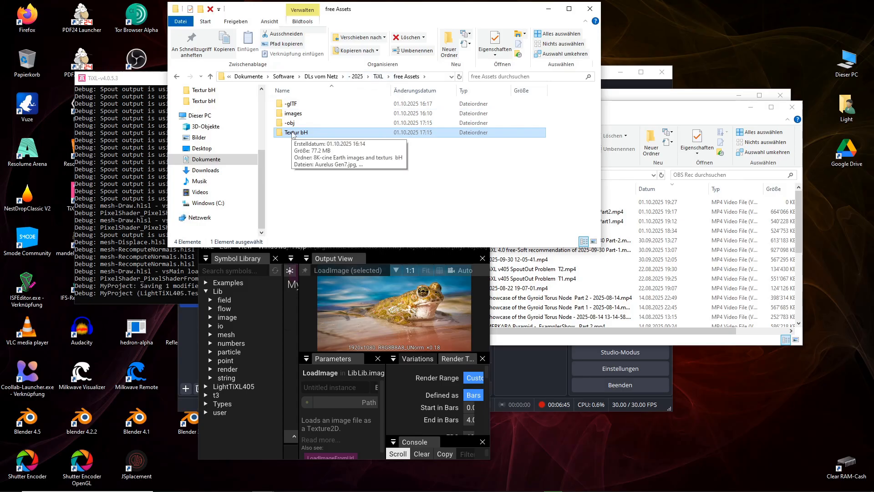
left_click(291, 133)
left_click(289, 161)
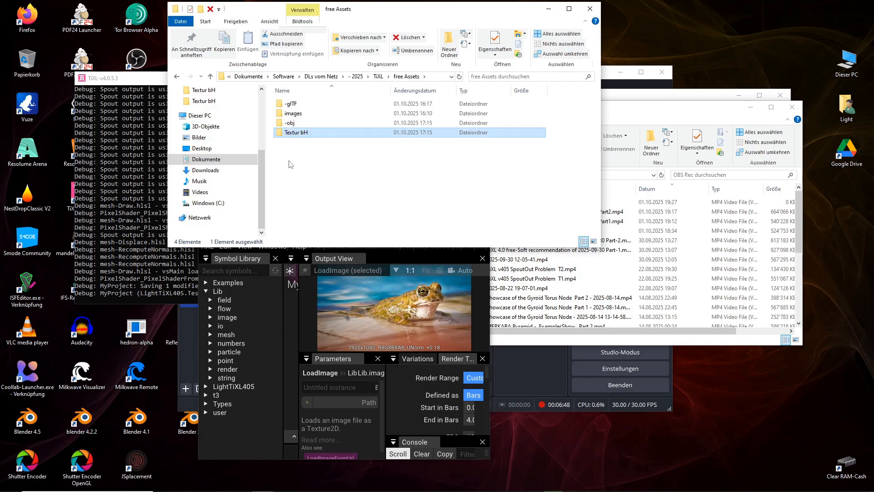
double_click(279, 133)
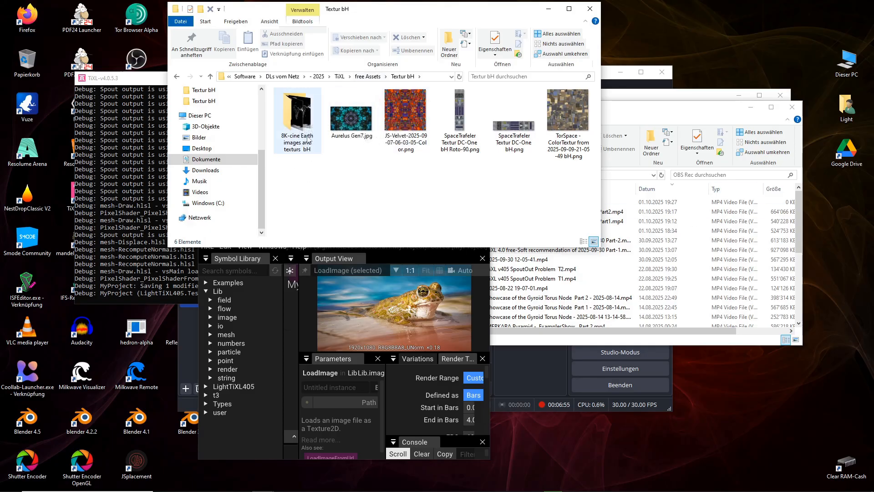
left_click(297, 107)
double_click(297, 108)
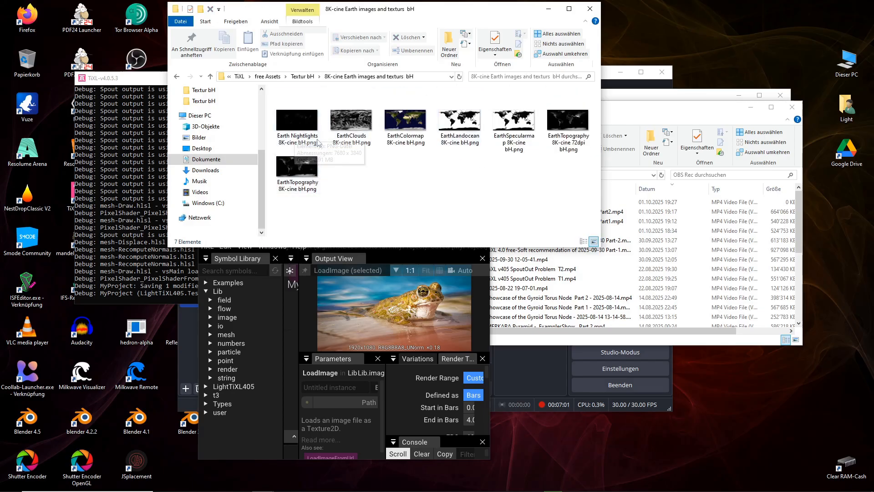
Step: Select EarthColormap 8K-cine bH.png in the texture folder, then switch back to TiXL and maximize its window
left_click(397, 127)
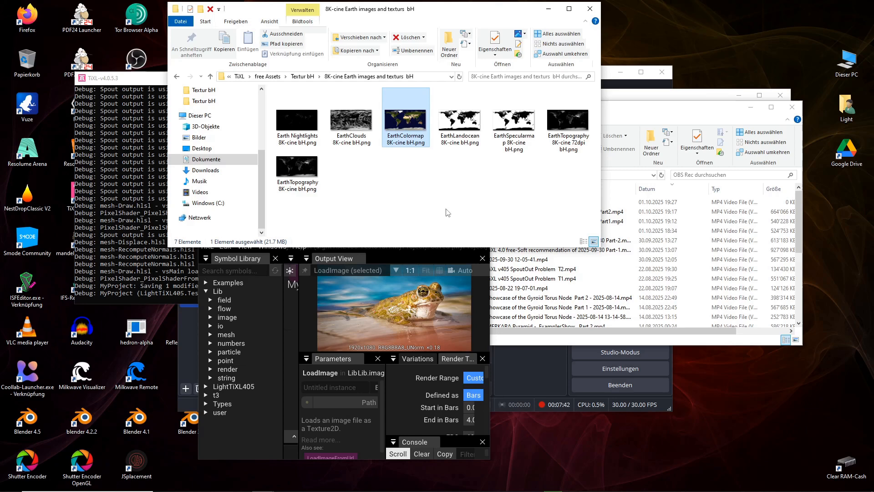
left_click(427, 326)
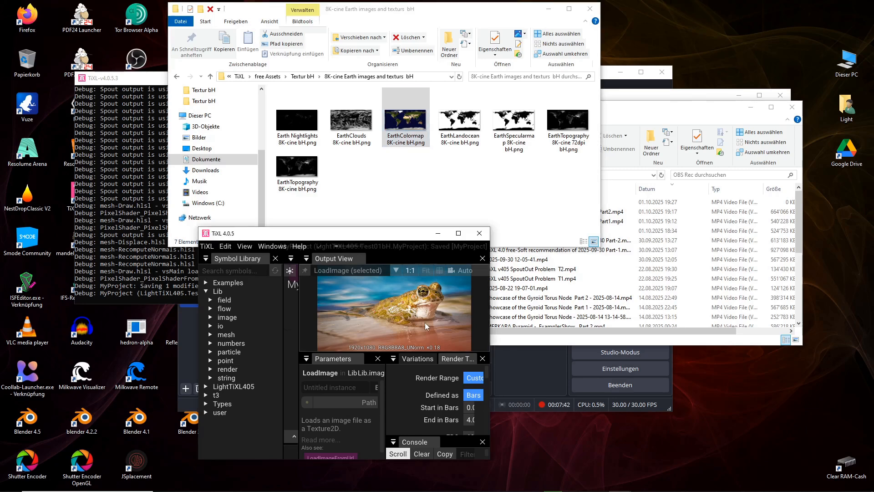
left_click(456, 236)
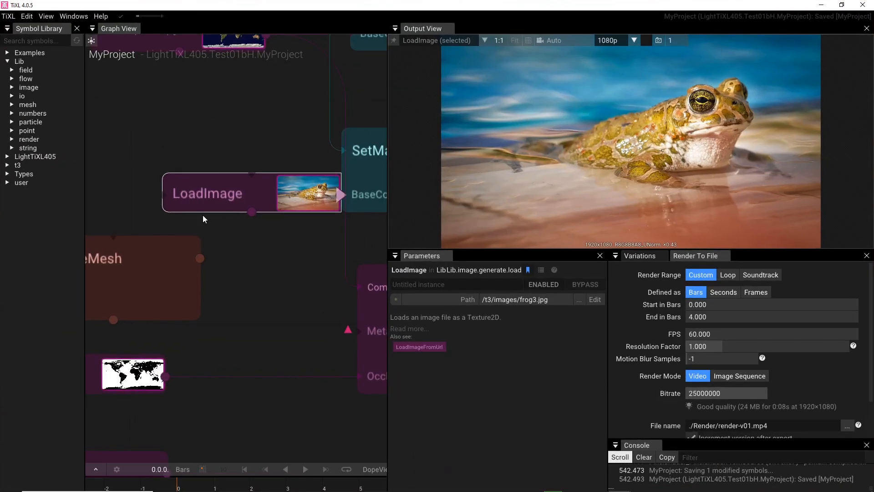
Step: Delete the newly added SetMaterial node below Vector3 together with its attached frog LoadImage node
scroll(264, 280, "up", 4)
scroll(264, 281, "down", 5)
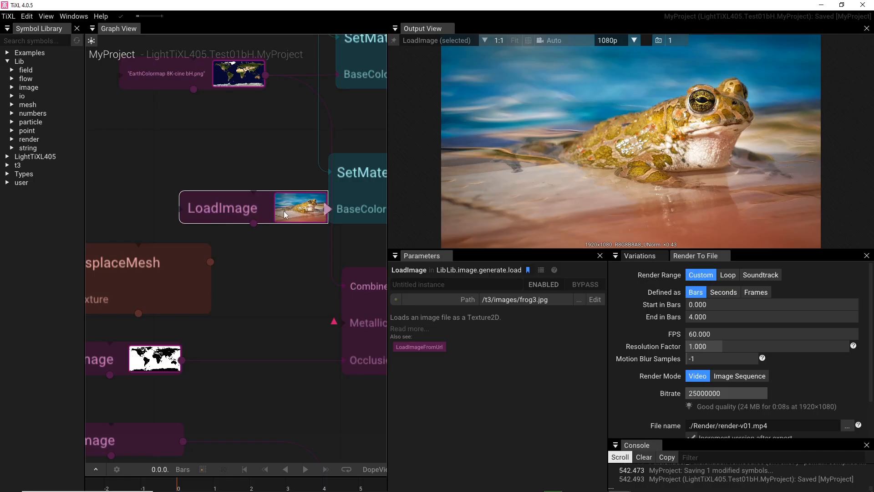
scroll(274, 182, "down", 5)
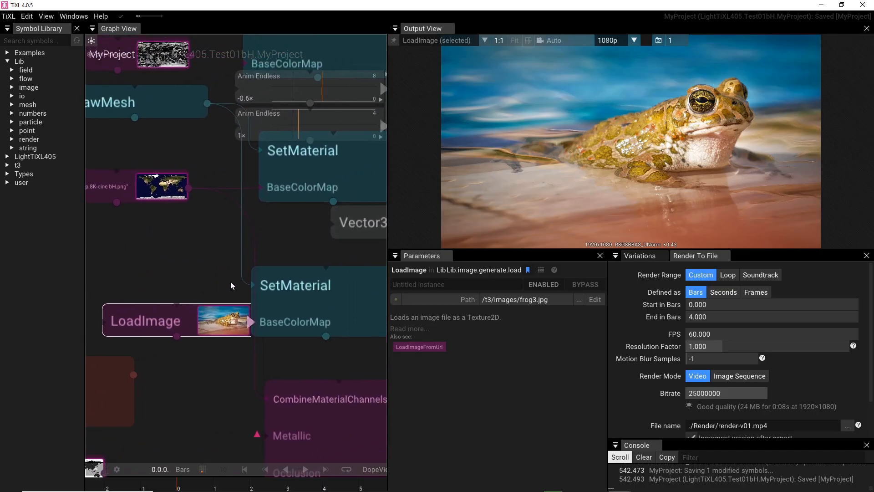
left_click(271, 289)
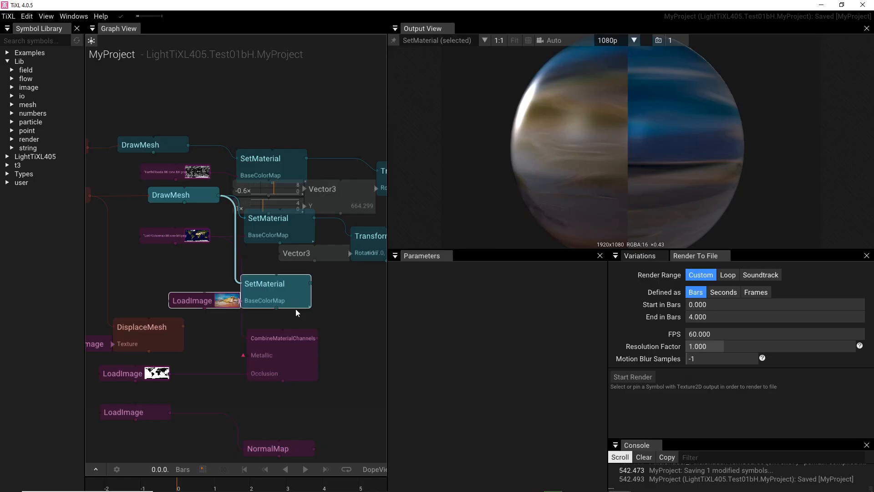
key("Delete")
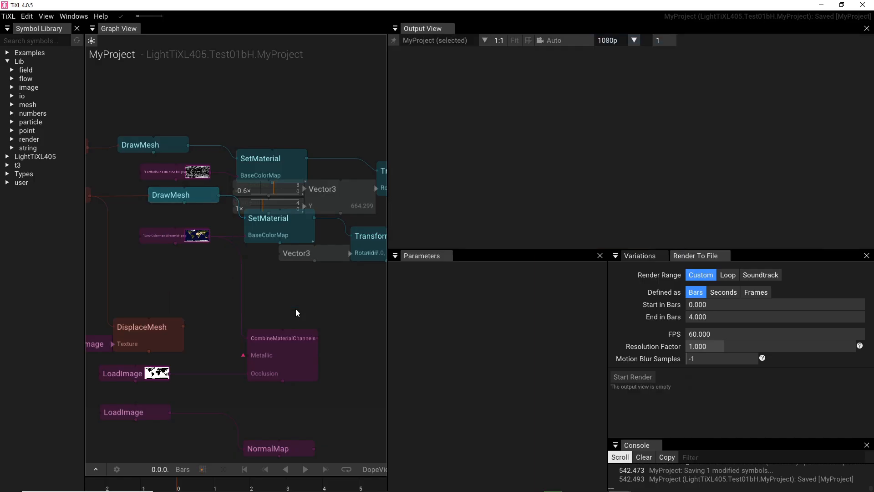
Step: Inspect the EarthColormap LoadImage node's file name, the SetMaterial node it feeds, and the Transform node connected after it
left_click(191, 241)
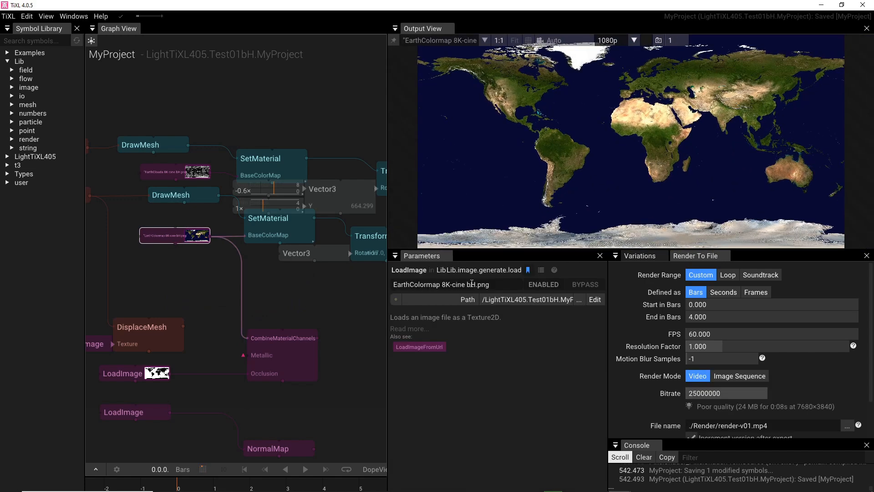
left_click_drag(494, 286, 394, 288)
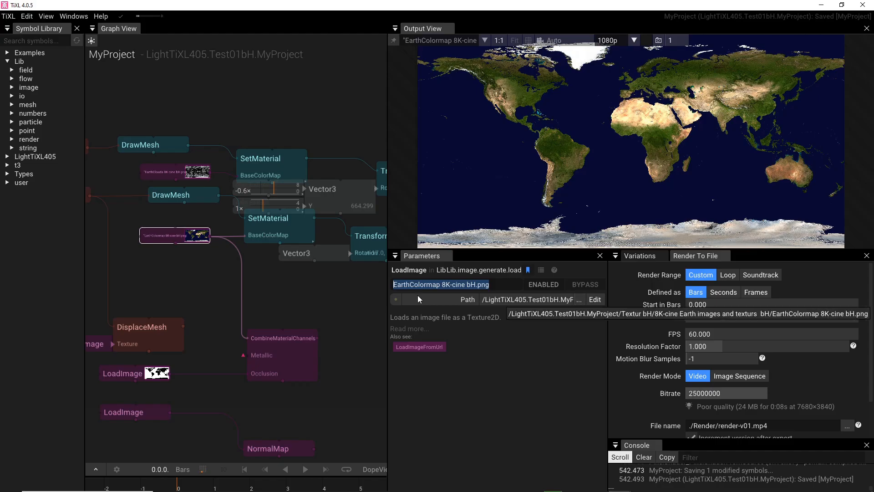
left_click(270, 225)
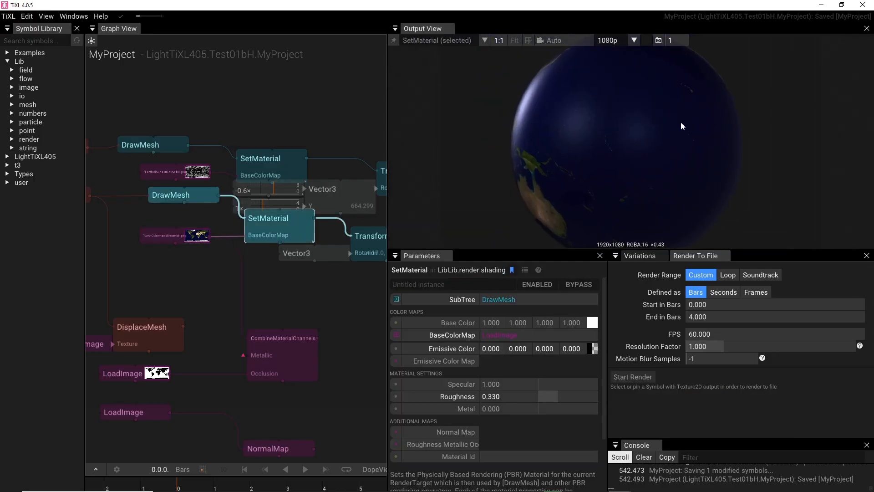
left_click_drag(345, 327, 221, 291)
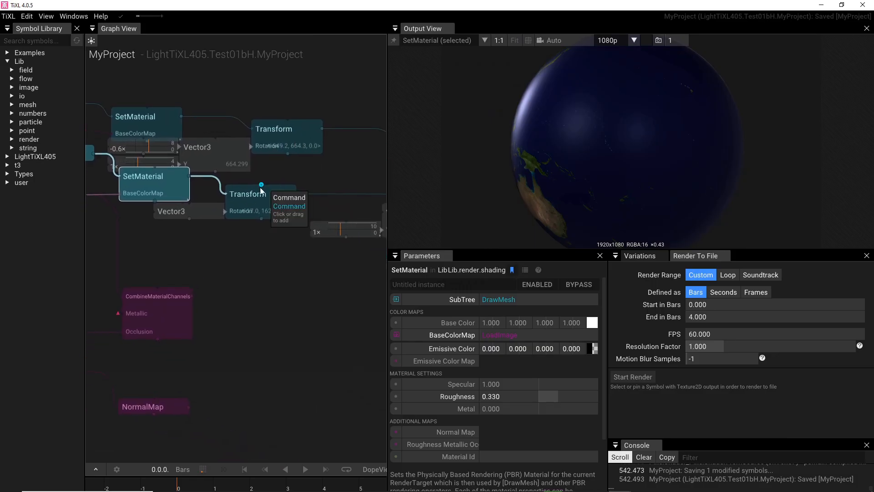
left_click(261, 204)
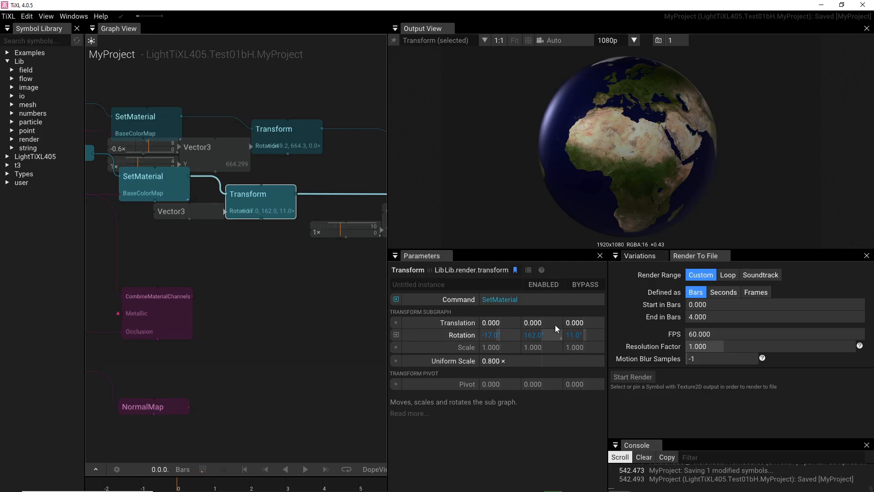
Step: Try detaching the Vector3 node from the lower Transform's Rotation input, and undo the move
left_click(213, 213)
left_click_drag(195, 249, 204, 260)
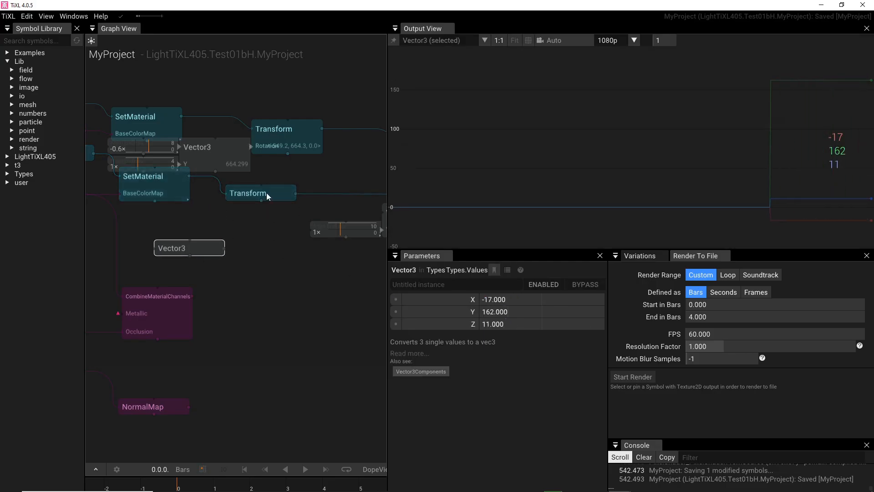
left_click(264, 192)
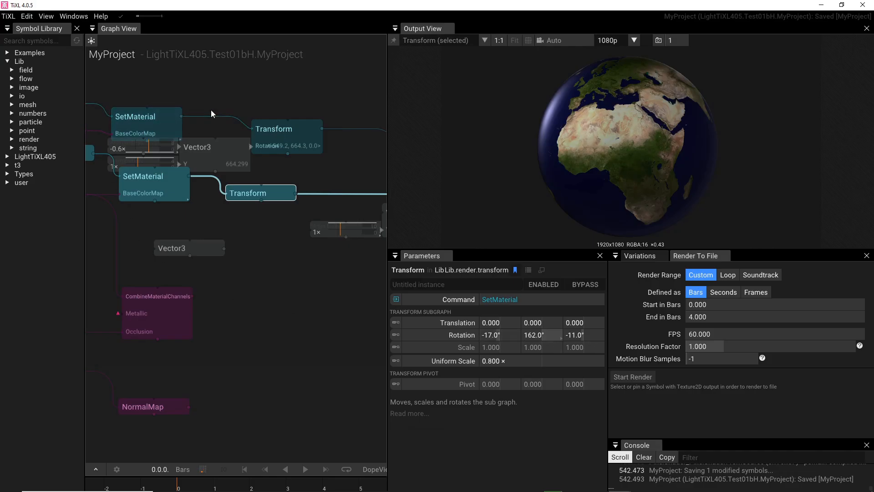
key("ctrl+z")
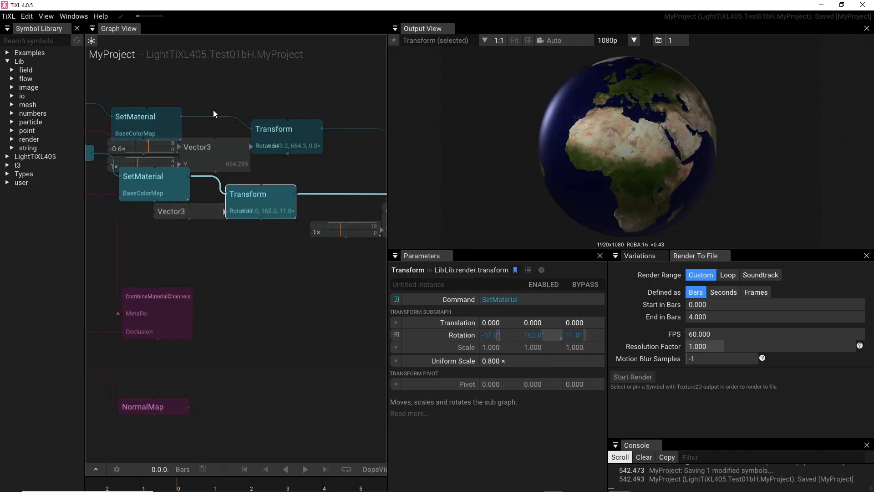
Step: Check the Vector3 node driving the rotation, try adding an input connection to the Transform's Scale, and cancel it
left_click(184, 210)
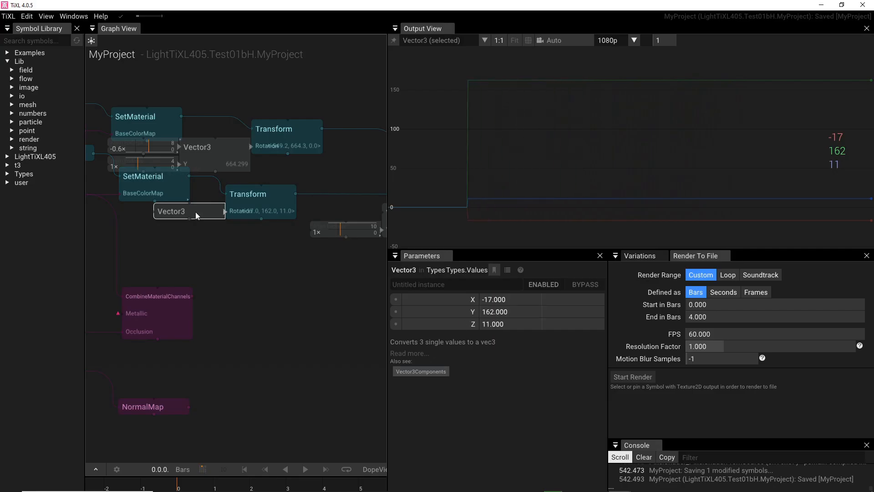
left_click(234, 201)
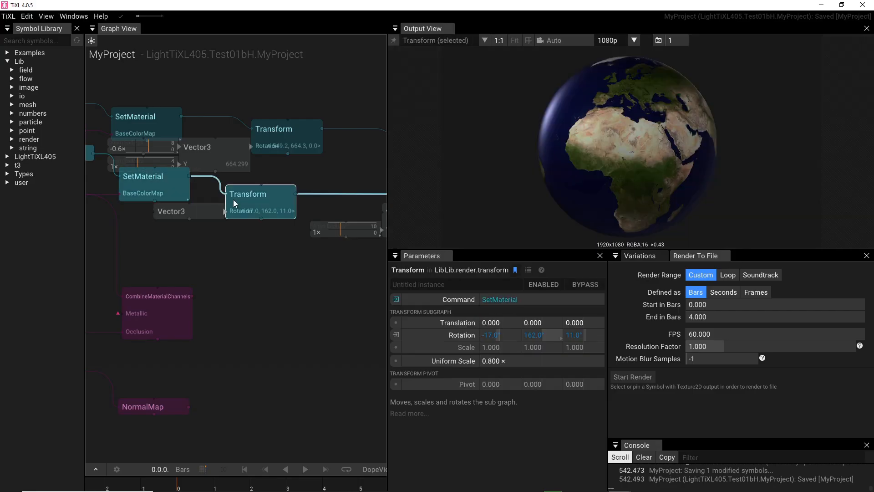
left_click(398, 347)
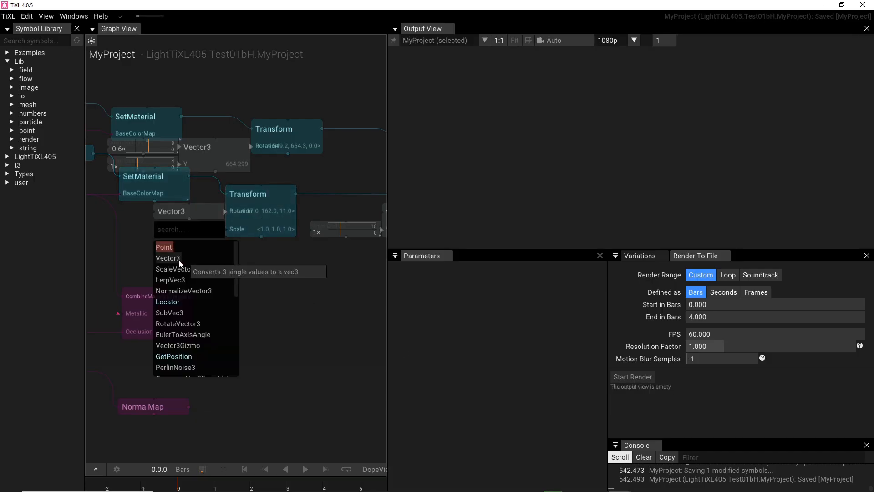
left_click(355, 310)
left_click(244, 207)
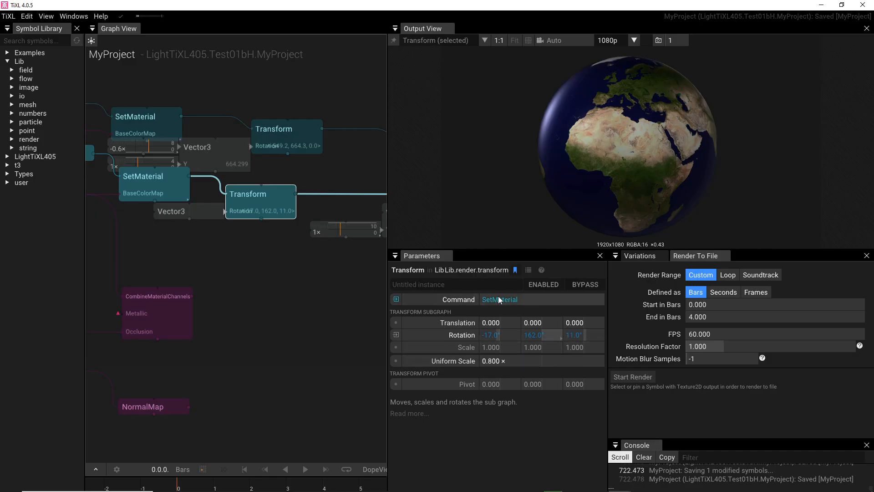
Step: Inspect the second Transform node, which feeds the lower RenderTarget and takes its rotation from an animated Vector3
left_click_drag(284, 288, 132, 285)
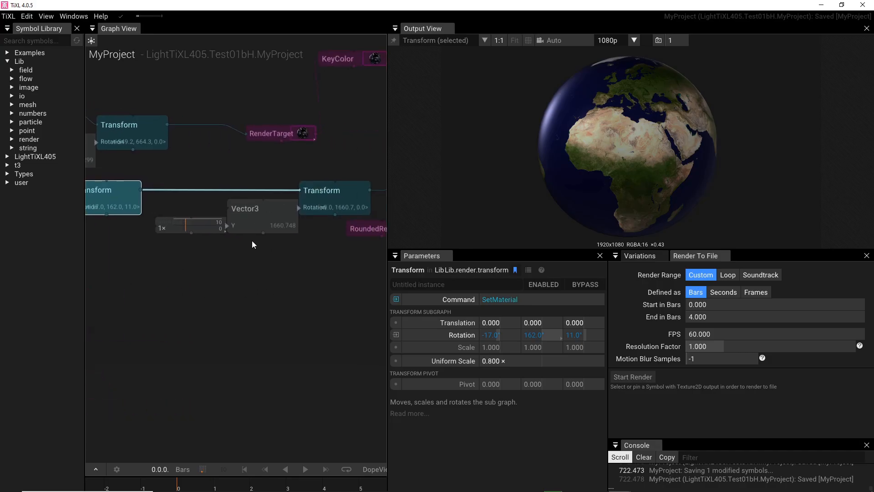
mouse_move(275, 283)
left_mouse_down()
mouse_move(195, 307)
mouse_move(205, 314)
left_mouse_up()
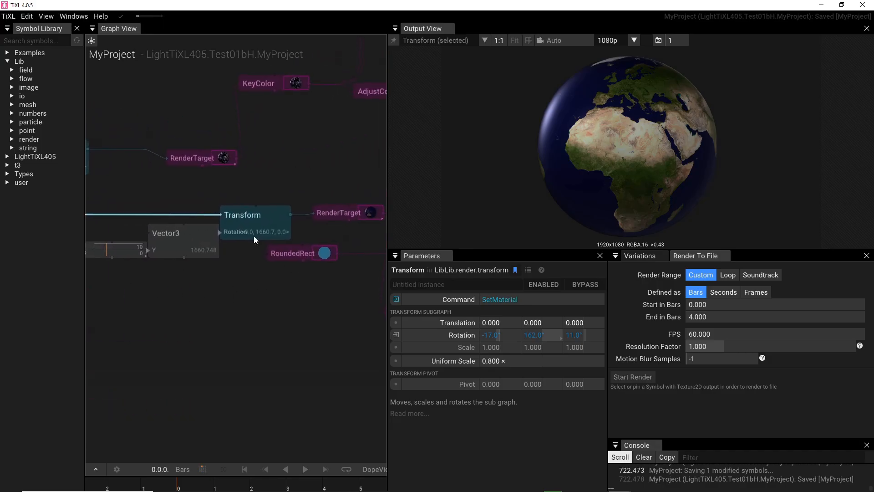
left_click(245, 220)
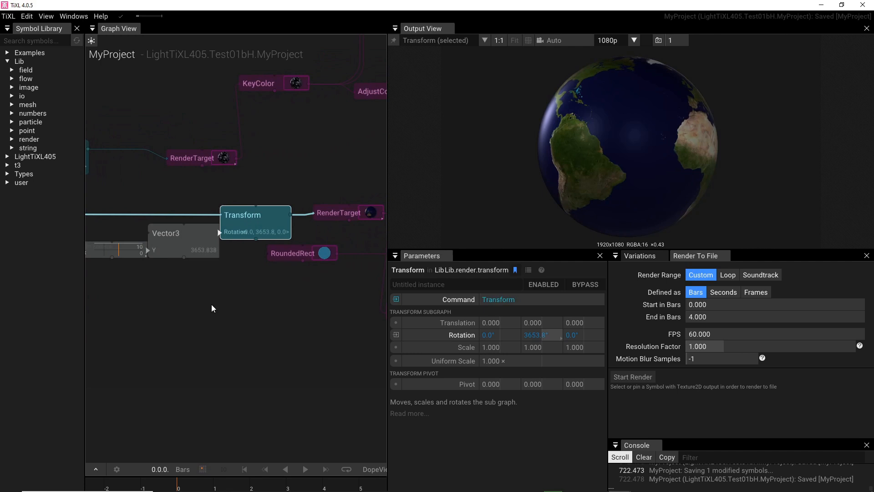